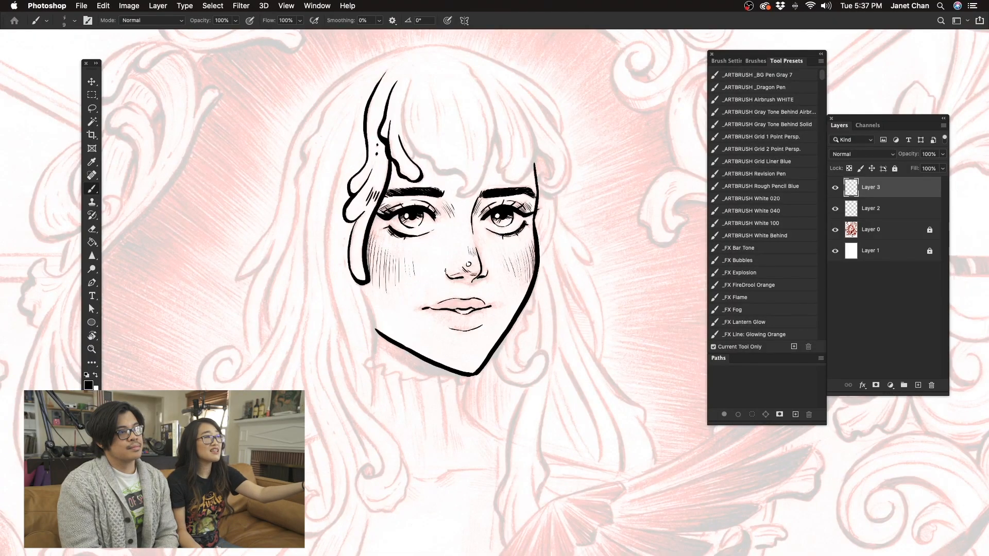
Step: Ink the dress and shoulder lines beneath the portrait's hair curls on Layer 2, following the red sketch
{"action": "left_click", "coordinate": [837, 230]}
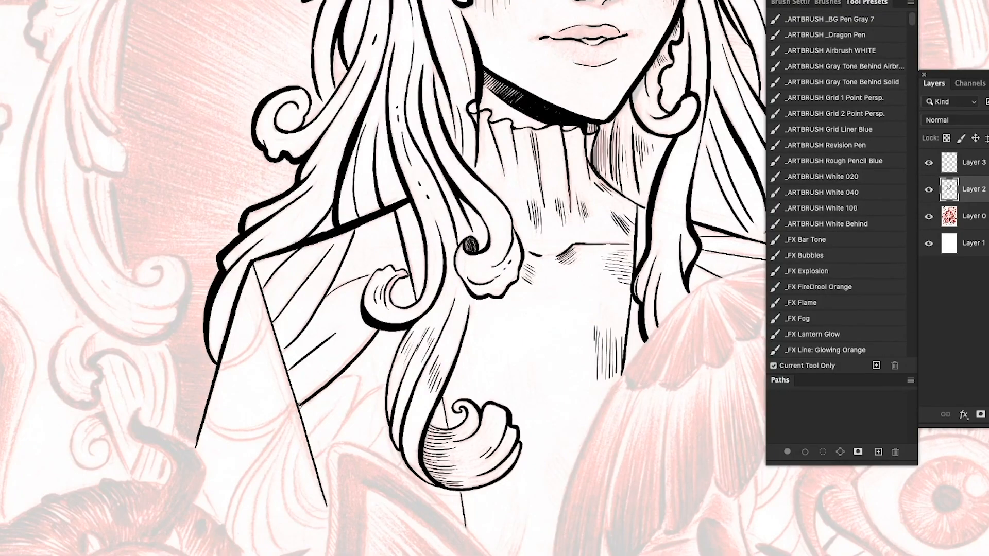
{"action": "left_click_drag", "start_coordinate": [547, 339], "coordinate": [640, 250]}
{"action": "left_click_drag", "start_coordinate": [429, 290], "coordinate": [451, 288]}
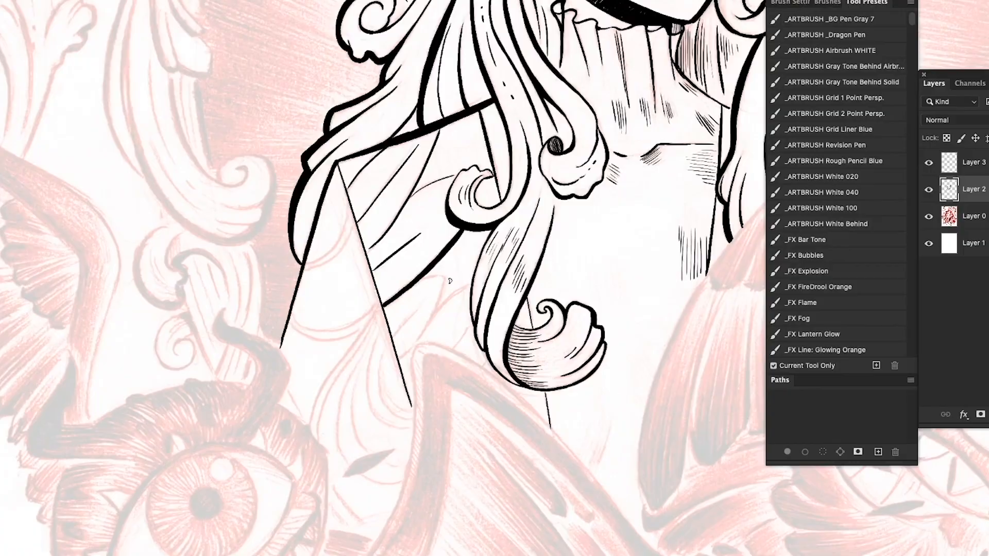
{"action": "key", "text": "r"}
{"action": "left_click_drag", "start_coordinate": [423, 378], "coordinate": [521, 324]}
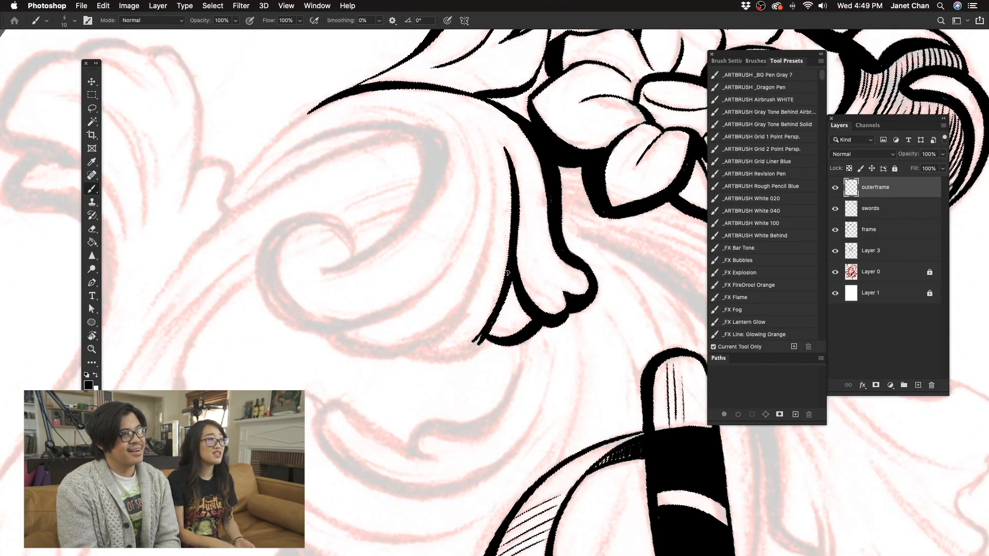
Step: Ink the curling leaf beside the flower on the outerframe layer
{"action": "key", "text": "r"}
{"action": "left_click_drag", "start_coordinate": [508, 273], "coordinate": [495, 316]}
{"action": "left_click_drag", "start_coordinate": [523, 205], "coordinate": [499, 223]}
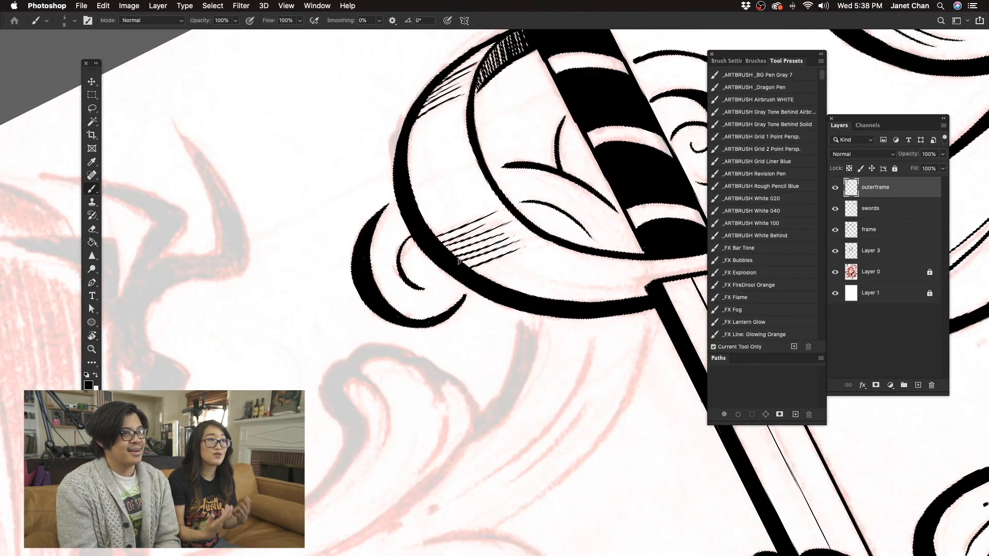
Step: Ink the thin contour lines of the leaf scroll next to the sword guard on the outerframe layer
{"action": "key", "text": "r"}
{"action": "mouse_move", "coordinate": [493, 466]}
{"action": "left_mouse_down"}
{"action": "mouse_move", "coordinate": [646, 376]}
{"action": "mouse_move", "coordinate": [507, 429]}
{"action": "left_mouse_up"}
{"action": "key", "text": "r"}
{"action": "mouse_move", "coordinate": [368, 320]}
{"action": "left_mouse_down"}
{"action": "mouse_move", "coordinate": [589, 380]}
{"action": "mouse_move", "coordinate": [409, 335]}
{"action": "left_mouse_up"}
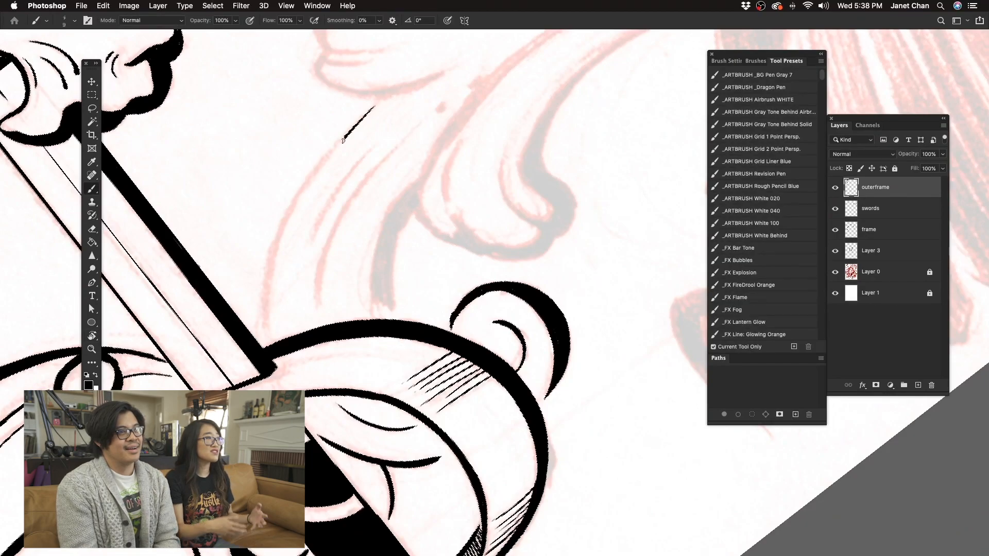
{"action": "left_click_drag", "start_coordinate": [357, 125], "coordinate": [269, 253]}
{"action": "mouse_move", "coordinate": [609, 166]}
{"action": "left_mouse_down"}
{"action": "mouse_move", "coordinate": [583, 201]}
{"action": "mouse_move", "coordinate": [598, 212]}
{"action": "left_mouse_up"}
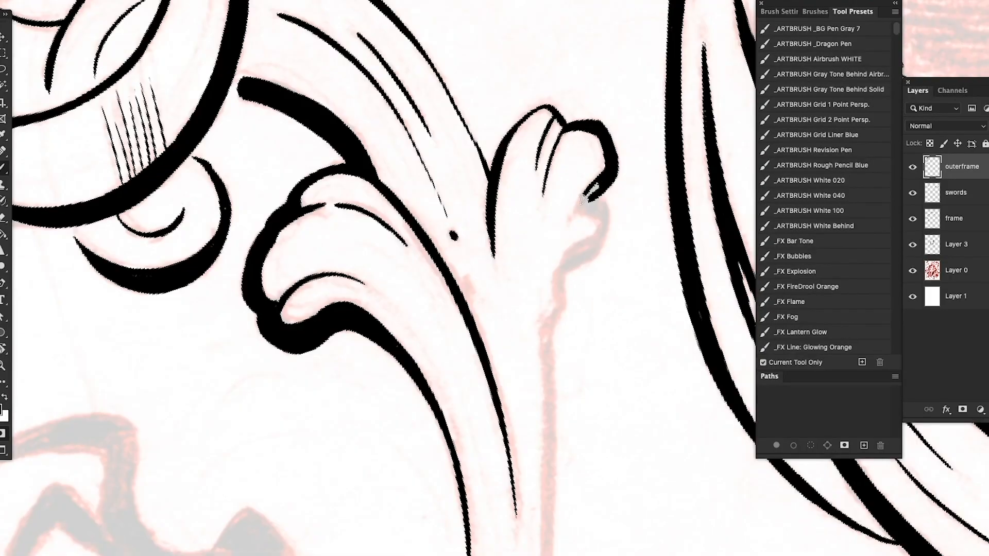
Step: Ink the lobed tip and outer edge of the acanthus leaf beside the sword guard
{"action": "key", "text": "r"}
{"action": "mouse_move", "coordinate": [433, 274]}
{"action": "left_mouse_down"}
{"action": "mouse_move", "coordinate": [481, 359]}
{"action": "mouse_move", "coordinate": [445, 342]}
{"action": "left_mouse_up"}
{"action": "key", "text": "r"}
{"action": "left_click_drag", "start_coordinate": [453, 181], "coordinate": [566, 204]}
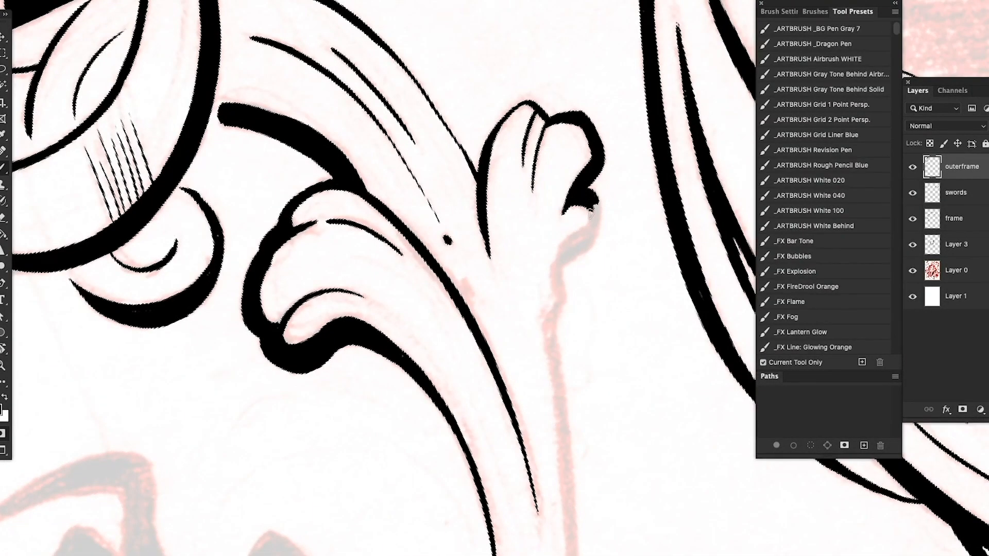
{"action": "left_click_drag", "start_coordinate": [557, 291], "coordinate": [562, 299]}
{"action": "left_click_drag", "start_coordinate": [567, 253], "coordinate": [585, 234]}
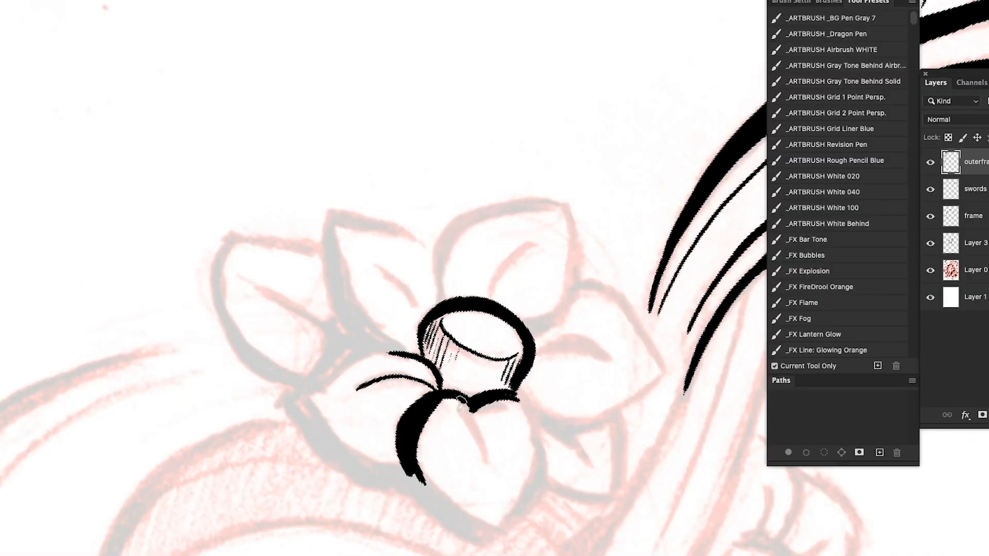
Step: Ink the petals around the flower's center and the neighbouring frame curve on the outerframe layer
{"action": "key", "text": "r"}
{"action": "left_click_drag", "start_coordinate": [476, 419], "coordinate": [660, 267]}
{"action": "left_click_drag", "start_coordinate": [615, 293], "coordinate": [672, 258]}
{"action": "left_click_drag", "start_coordinate": [720, 238], "coordinate": [693, 341]}
{"action": "left_click_drag", "start_coordinate": [725, 243], "coordinate": [729, 267]}
{"action": "left_click_drag", "start_coordinate": [387, 212], "coordinate": [374, 258]}
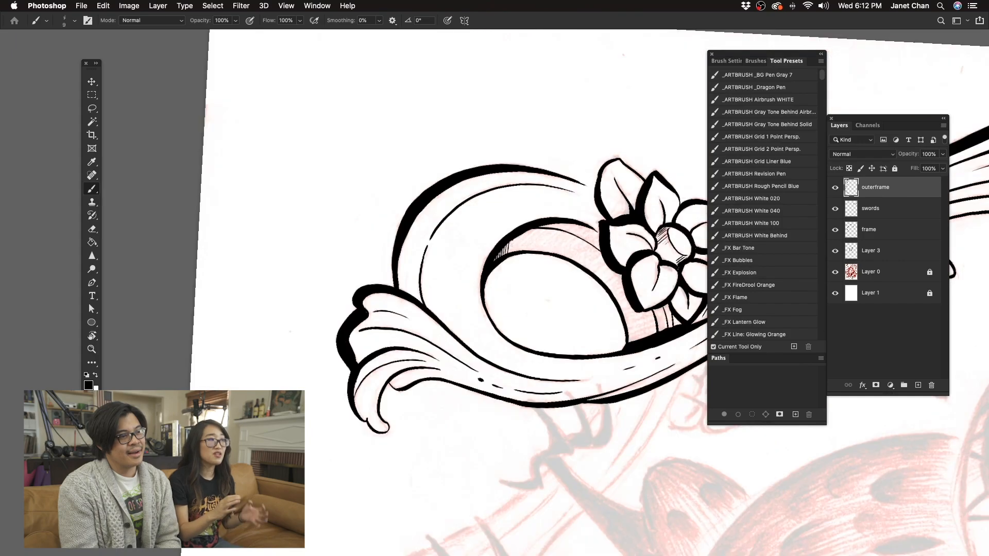
Step: Hatch the shaded band above the oval opening in the outer frame with short curved strokes
{"action": "left_click_drag", "start_coordinate": [519, 234], "coordinate": [516, 251]}
{"action": "mouse_move", "coordinate": [536, 229]}
{"action": "left_mouse_down"}
{"action": "mouse_move", "coordinate": [532, 251]}
{"action": "mouse_move", "coordinate": [546, 251]}
{"action": "left_mouse_up"}
{"action": "mouse_move", "coordinate": [564, 225]}
{"action": "left_mouse_down"}
{"action": "mouse_move", "coordinate": [559, 255]}
{"action": "mouse_move", "coordinate": [571, 259]}
{"action": "left_mouse_up"}
{"action": "mouse_move", "coordinate": [588, 230]}
{"action": "left_mouse_down"}
{"action": "mouse_move", "coordinate": [583, 264]}
{"action": "mouse_move", "coordinate": [597, 276]}
{"action": "left_mouse_up"}
Step: Ink the edge of the outer frame's large leaf and the remaining petals of the flower cluster
{"action": "key", "text": "r"}
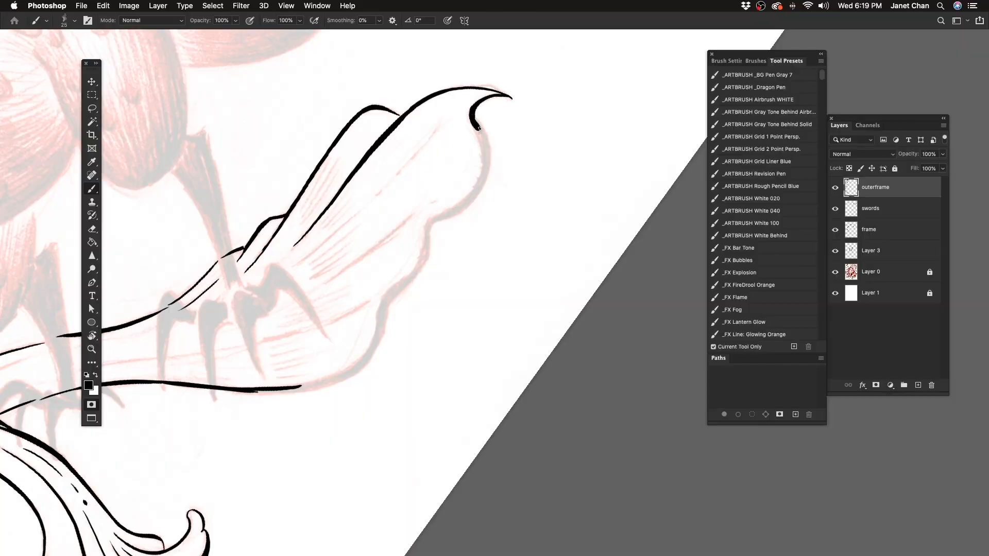
{"action": "left_click_drag", "start_coordinate": [520, 289], "coordinate": [459, 245]}
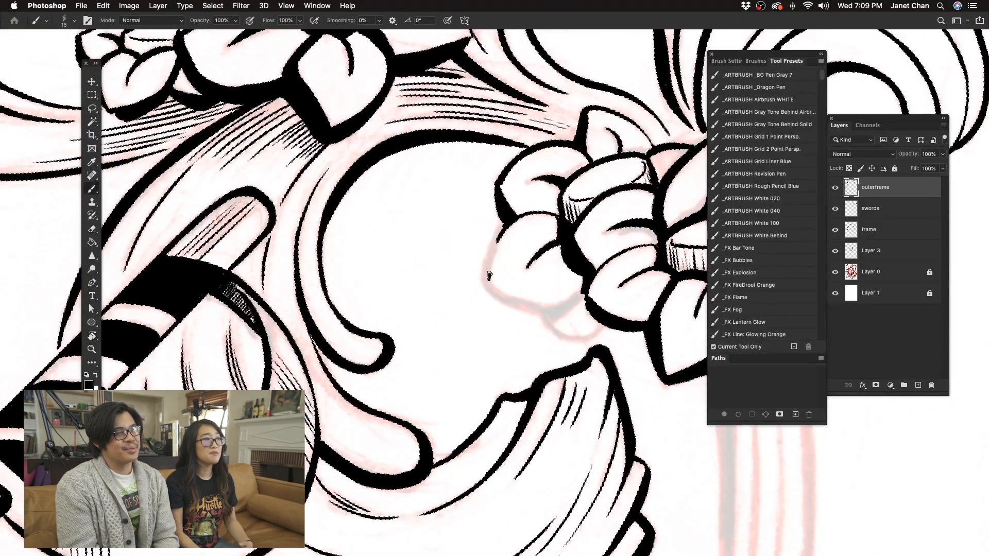
{"action": "left_click_drag", "start_coordinate": [489, 275], "coordinate": [500, 224]}
{"action": "left_click_drag", "start_coordinate": [574, 186], "coordinate": [540, 242]}
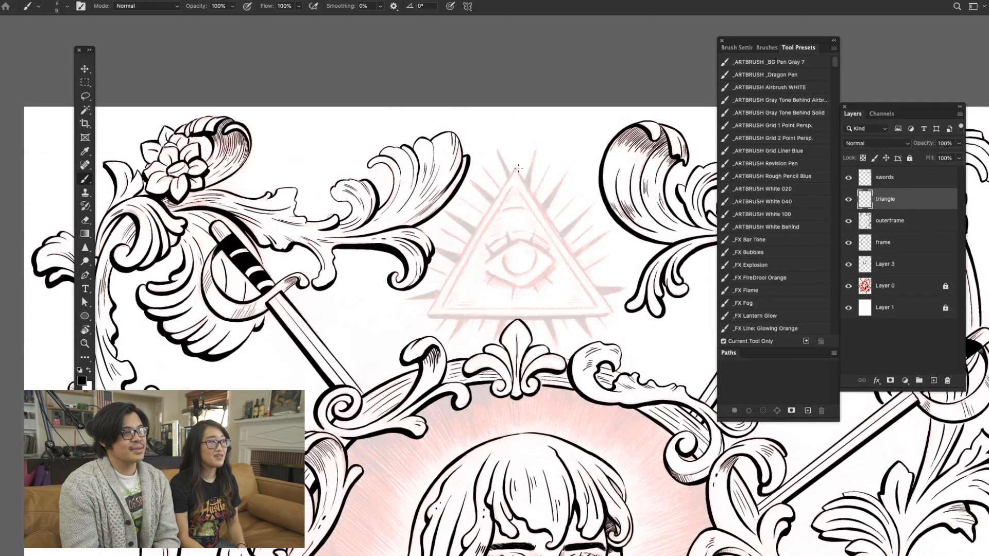
Step: Enlarge the brush and ink the eye emblem on the triangle layer, adding hatching around the eyelid and inner edge
{"action": "key", "text": "bracketright"}
{"action": "key", "text": "bracketright"}
{"action": "key", "text": "bracketright"}
{"action": "key", "text": "bracketright"}
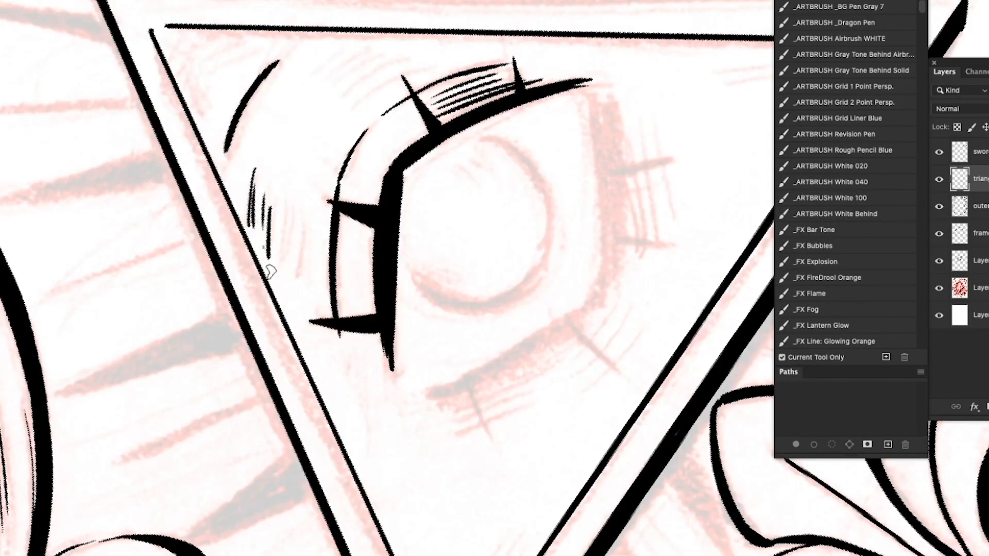
{"action": "left_click_drag", "start_coordinate": [275, 191], "coordinate": [271, 254]}
{"action": "left_click_drag", "start_coordinate": [282, 200], "coordinate": [278, 267]}
{"action": "left_click_drag", "start_coordinate": [288, 207], "coordinate": [284, 277]}
{"action": "left_click_drag", "start_coordinate": [302, 226], "coordinate": [299, 287]}
{"action": "left_click_drag", "start_coordinate": [349, 83], "coordinate": [411, 55]}
{"action": "mouse_move", "coordinate": [363, 87]}
{"action": "left_mouse_down"}
{"action": "mouse_move", "coordinate": [431, 59]}
{"action": "mouse_move", "coordinate": [613, 55]}
{"action": "left_mouse_up"}
Step: Fill the pointed ray beneath the triangle's base with solid black
{"action": "key", "text": "r"}
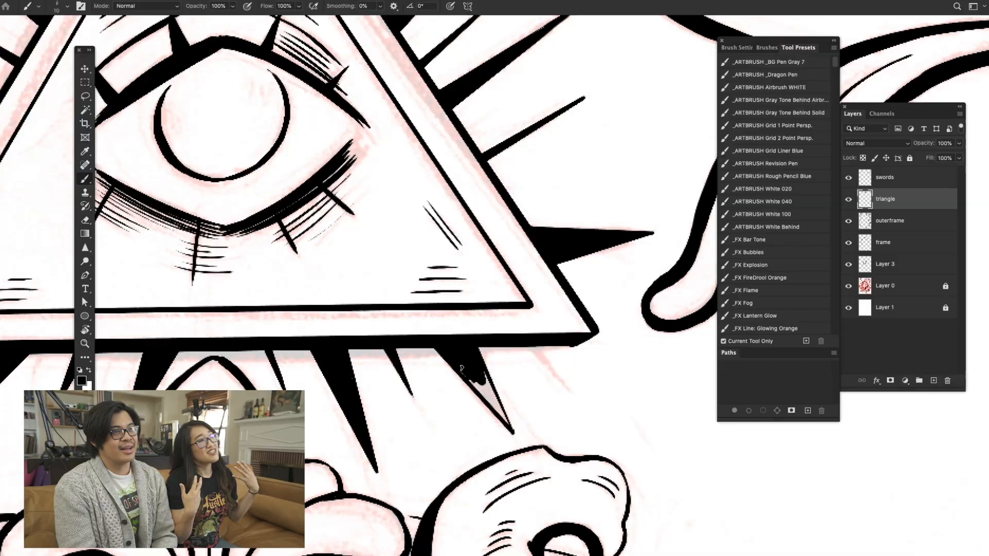
{"action": "left_click_drag", "start_coordinate": [461, 368], "coordinate": [510, 428]}
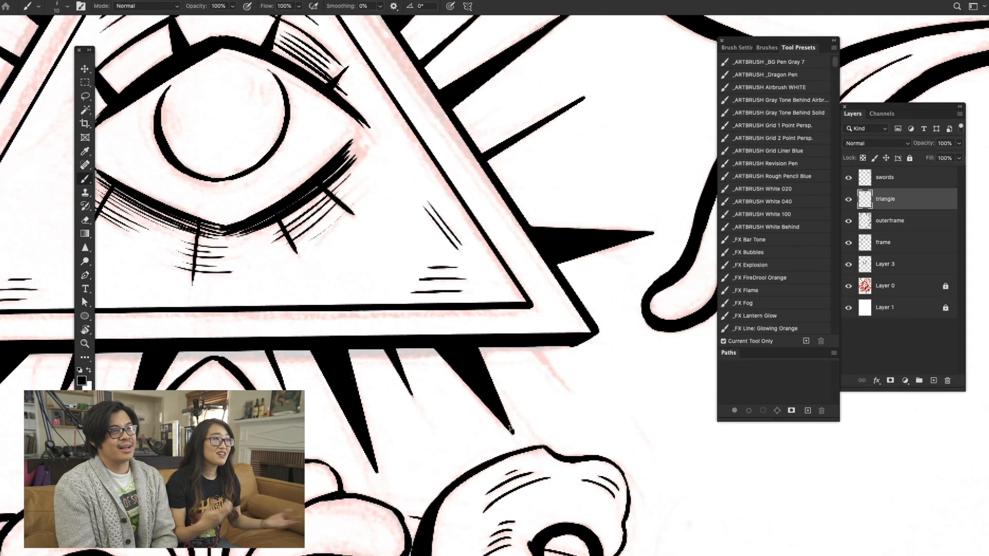
{"action": "left_click_drag", "start_coordinate": [525, 346], "coordinate": [451, 361]}
Step: Free Transform the inked triangle emblem, shifting it slightly sideways
{"action": "key", "text": "super+minus"}
{"action": "key", "text": "super+minus"}
{"action": "key", "text": "super+minus"}
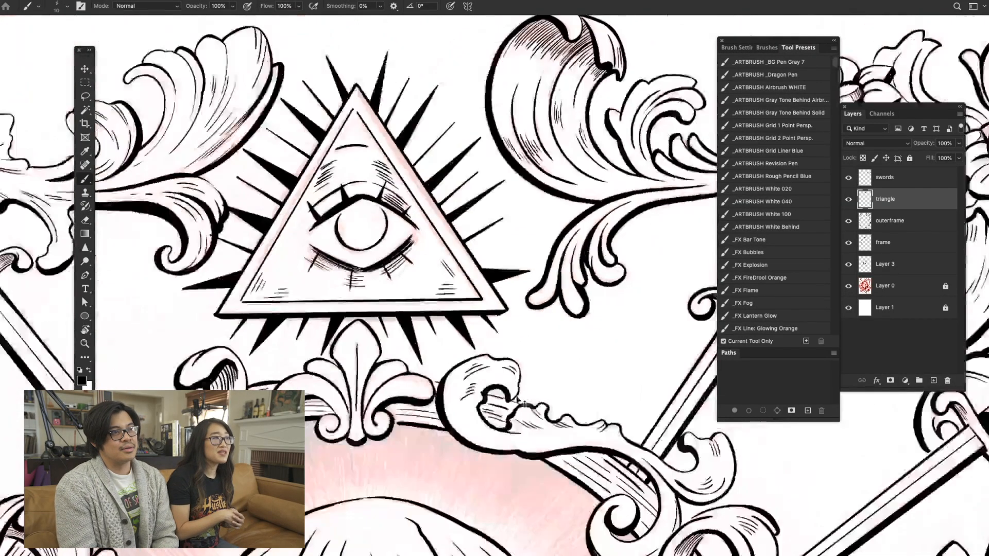
{"action": "key", "text": "super+t"}
{"action": "left_click_drag", "start_coordinate": [490, 293], "coordinate": [501, 292]}
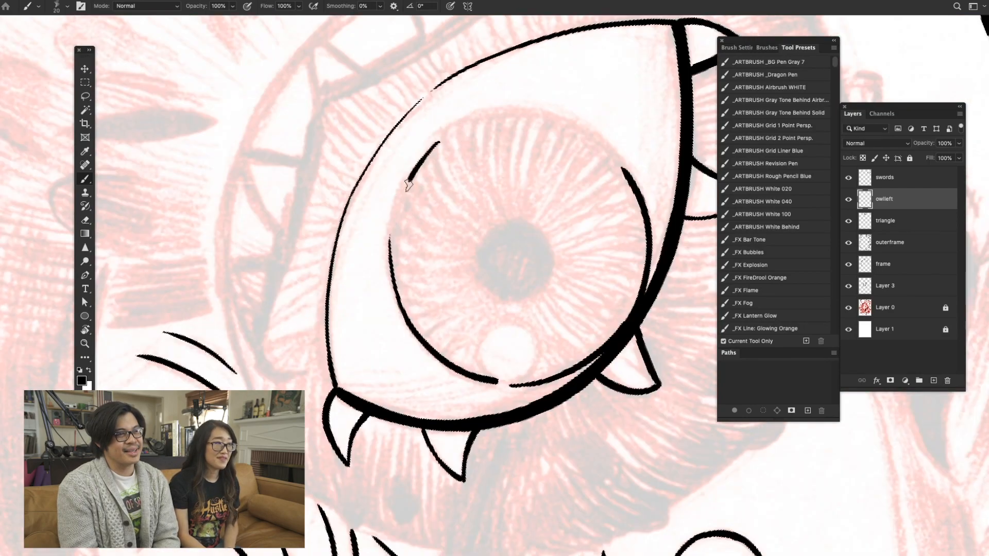
Step: Ink the outlines around the left owl's eye and hatch its eyelid on the owlleft layer
{"action": "key", "text": "r"}
{"action": "left_click_drag", "start_coordinate": [306, 354], "coordinate": [472, 97]}
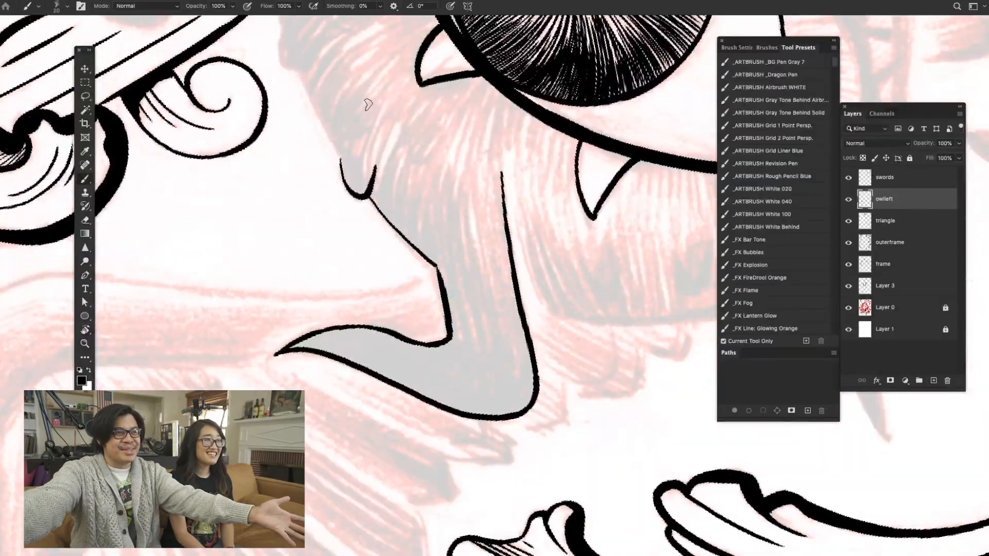
{"action": "scroll", "coordinate": [479, 235], "scroll_direction": "up", "scroll_amount": 3}
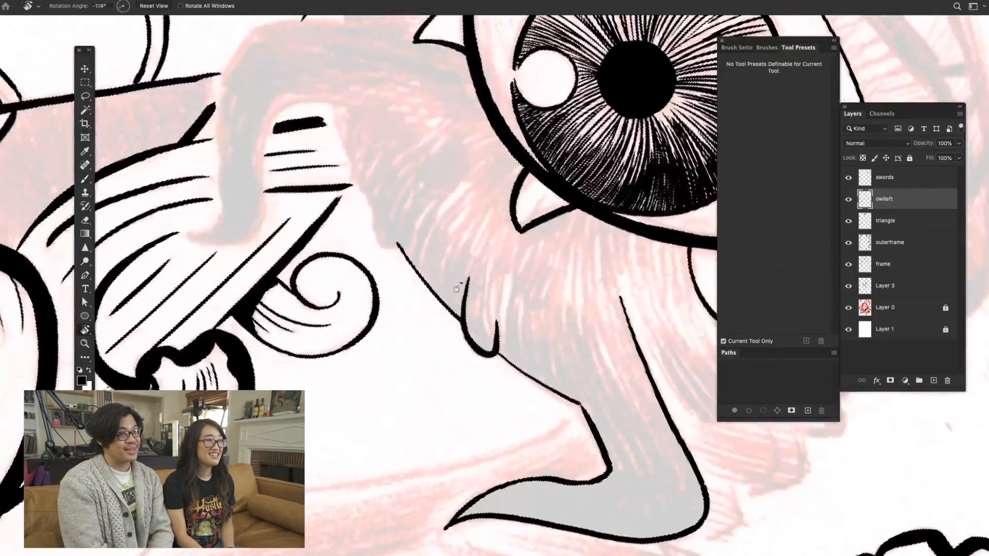
{"action": "scroll", "coordinate": [495, 278], "scroll_direction": "up", "scroll_amount": 2}
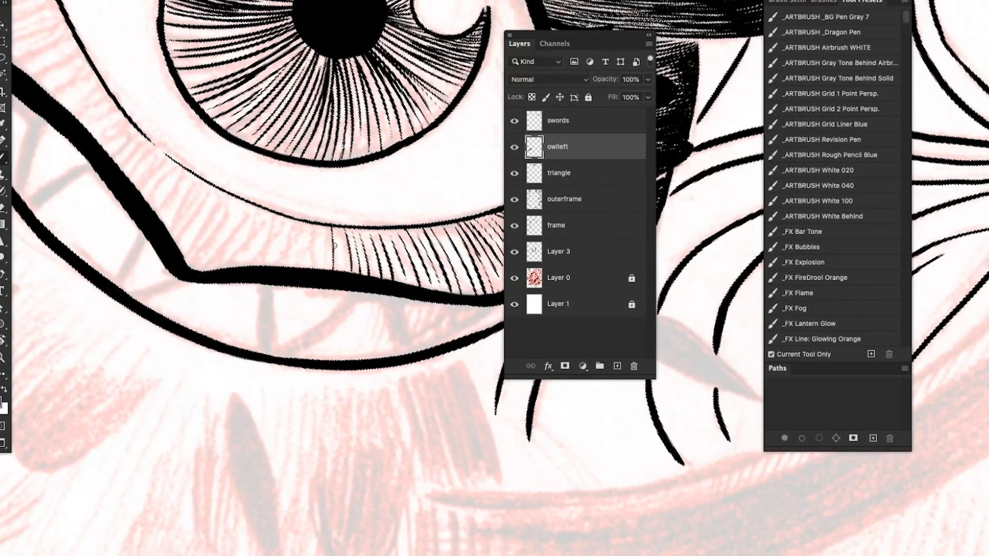
{"action": "left_click_drag", "start_coordinate": [334, 245], "coordinate": [381, 239]}
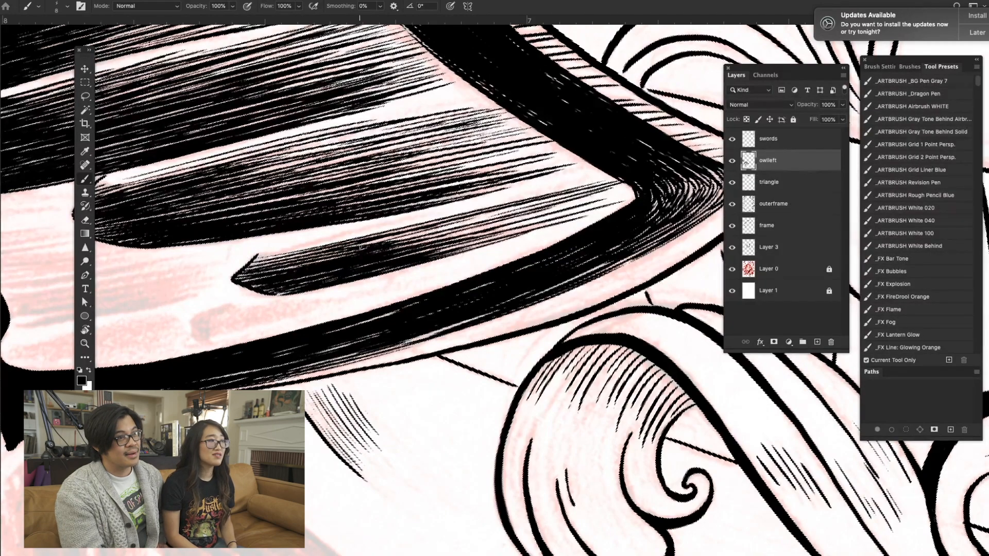
Step: Hatch the left owl's long wing feathers with dense parallel strokes
{"action": "left_click_drag", "start_coordinate": [386, 258], "coordinate": [513, 220]}
{"action": "left_click_drag", "start_coordinate": [232, 282], "coordinate": [253, 277]}
{"action": "left_click_drag", "start_coordinate": [321, 256], "coordinate": [380, 240]}
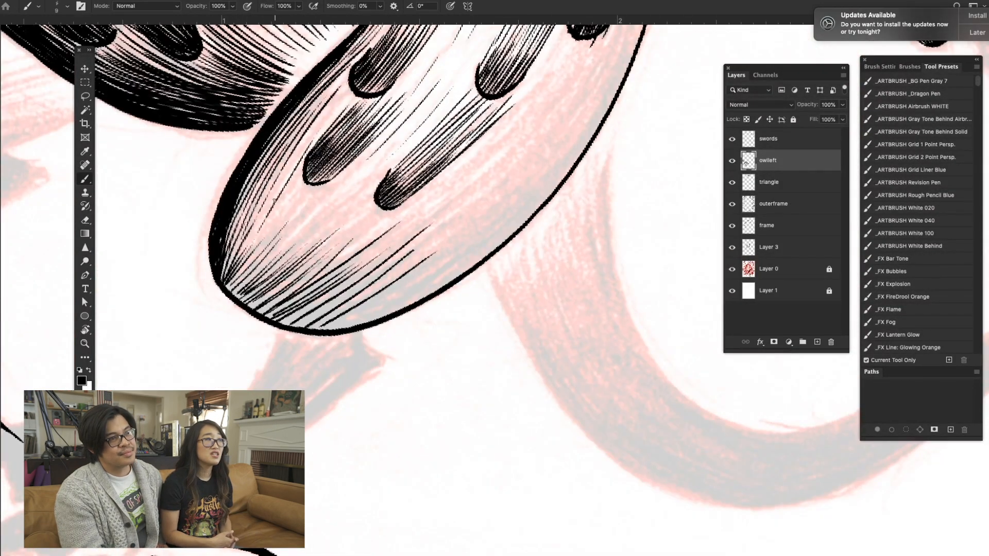
Step: Hatch the left owl's two oval feathered thighs and darken their small feather spots
{"action": "left_click_drag", "start_coordinate": [255, 232], "coordinate": [347, 83]}
{"action": "mouse_move", "coordinate": [247, 249]}
{"action": "left_mouse_down"}
{"action": "mouse_move", "coordinate": [301, 175]}
{"action": "mouse_move", "coordinate": [328, 185]}
{"action": "left_mouse_up"}
{"action": "left_click_drag", "start_coordinate": [304, 245], "coordinate": [384, 149]}
{"action": "left_click_drag", "start_coordinate": [319, 244], "coordinate": [380, 175]}
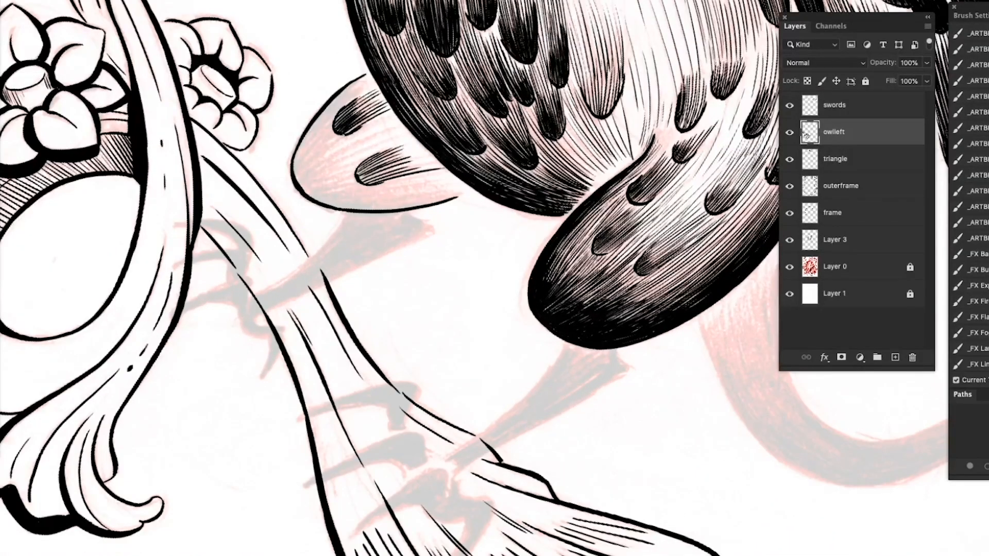
{"action": "left_click_drag", "start_coordinate": [343, 134], "coordinate": [374, 116]}
{"action": "left_click_drag", "start_coordinate": [378, 170], "coordinate": [366, 119]}
{"action": "left_click_drag", "start_coordinate": [349, 119], "coordinate": [366, 106]}
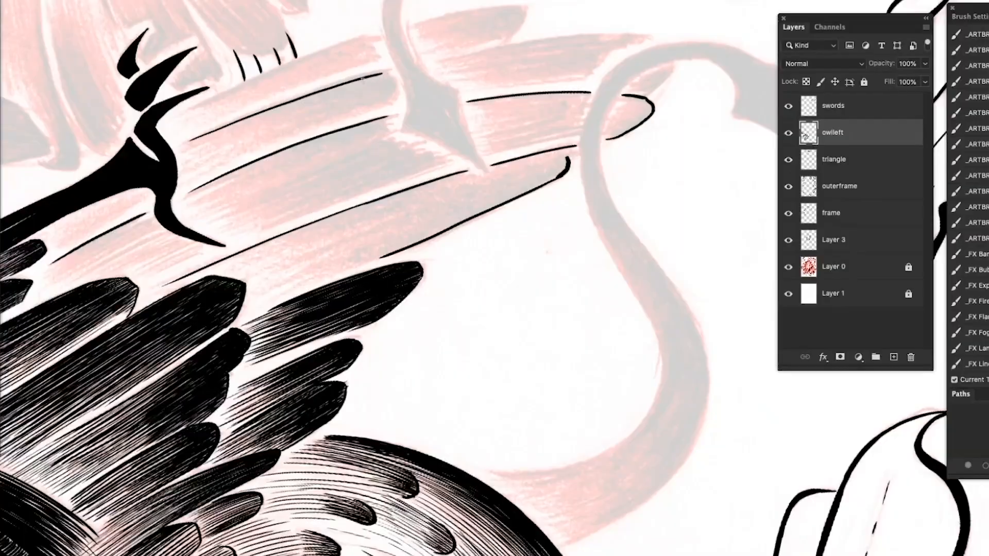
Step: Ink the outlines of the left owl's remaining long feathers around the arrow-tipped tail
{"action": "mouse_move", "coordinate": [545, 130]}
{"action": "left_mouse_down"}
{"action": "mouse_move", "coordinate": [436, 148]}
{"action": "mouse_move", "coordinate": [417, 117]}
{"action": "left_mouse_up"}
{"action": "left_click_drag", "start_coordinate": [294, 85], "coordinate": [502, 62]}
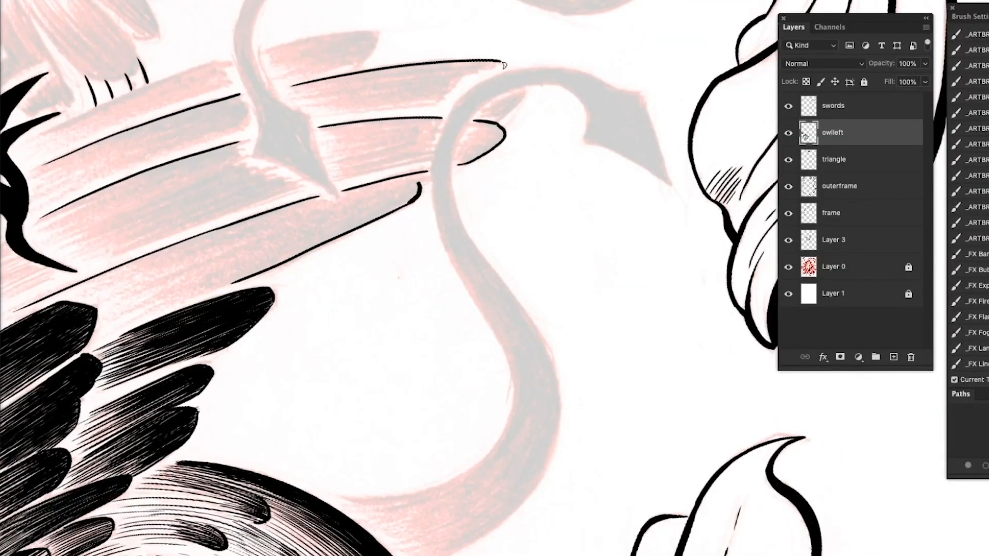
{"action": "left_click_drag", "start_coordinate": [362, 84], "coordinate": [507, 75]}
{"action": "left_click_drag", "start_coordinate": [169, 133], "coordinate": [376, 53]}
{"action": "left_click_drag", "start_coordinate": [408, 44], "coordinate": [333, 83]}
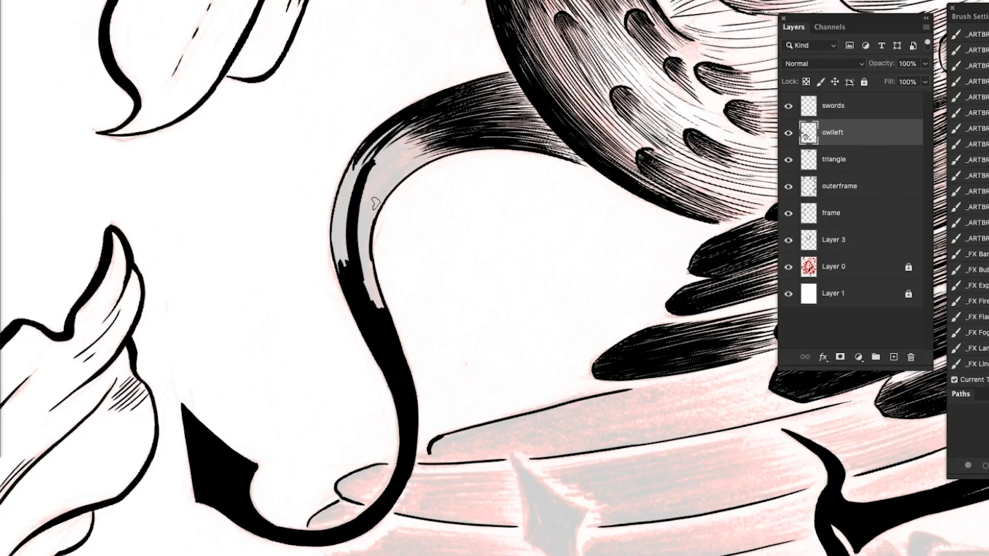
Step: Fill the left owl's curved arrow-tipped tail with black, blending it into the hatching near the body
{"action": "scroll", "coordinate": [391, 319], "scroll_direction": "up", "scroll_amount": 5}
{"action": "mouse_move", "coordinate": [242, 154]}
{"action": "left_mouse_down"}
{"action": "mouse_move", "coordinate": [204, 296]}
{"action": "mouse_move", "coordinate": [207, 371]}
{"action": "left_mouse_up"}
{"action": "mouse_move", "coordinate": [252, 271]}
{"action": "left_mouse_down"}
{"action": "mouse_move", "coordinate": [254, 402]}
{"action": "mouse_move", "coordinate": [286, 470]}
{"action": "left_mouse_up"}
{"action": "left_click_drag", "start_coordinate": [306, 152], "coordinate": [254, 278]}
{"action": "mouse_move", "coordinate": [313, 221]}
{"action": "left_mouse_down"}
{"action": "mouse_move", "coordinate": [262, 310]}
{"action": "mouse_move", "coordinate": [453, 155]}
{"action": "left_mouse_up"}
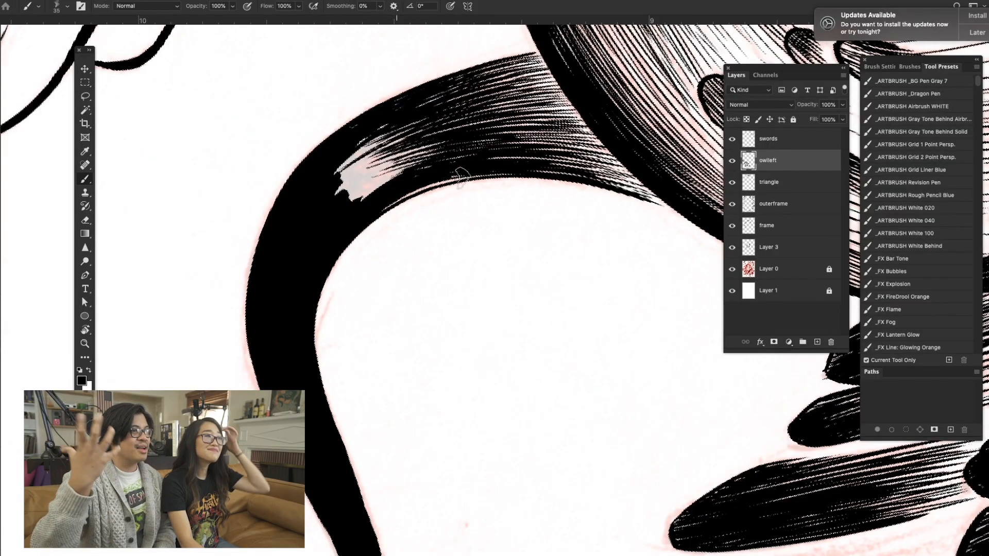
{"action": "left_click_drag", "start_coordinate": [356, 199], "coordinate": [404, 171]}
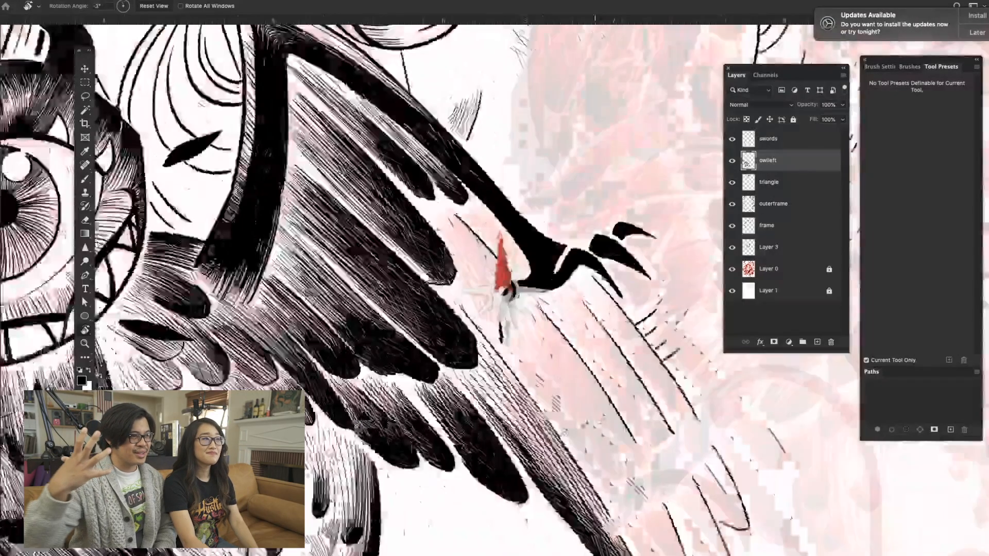
Step: Ink the second owl's claws, body outlines and feather spots on Layer 4
{"action": "mouse_move", "coordinate": [592, 319]}
{"action": "left_mouse_down"}
{"action": "mouse_move", "coordinate": [538, 265]}
{"action": "mouse_move", "coordinate": [591, 275]}
{"action": "left_mouse_up"}
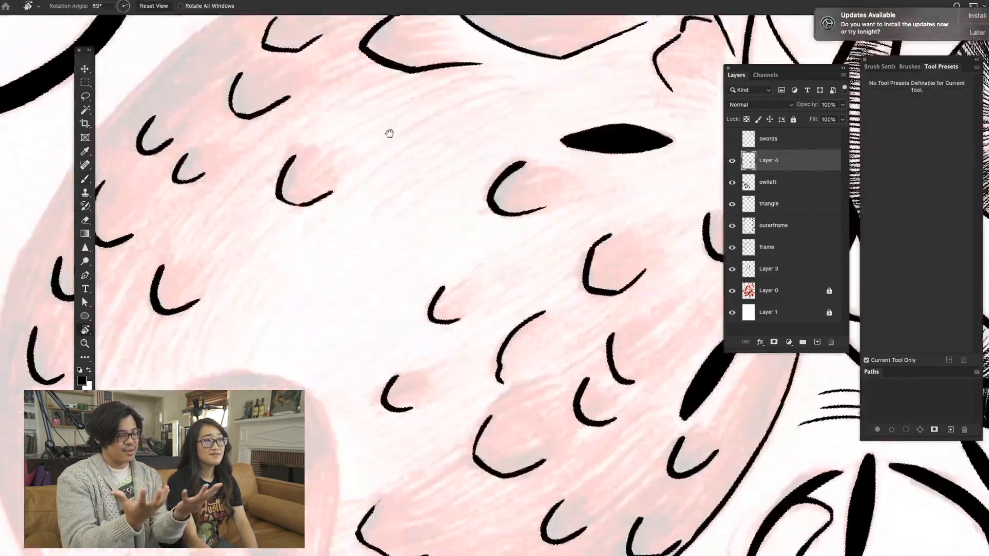
{"action": "key", "text": "ctrl+z"}
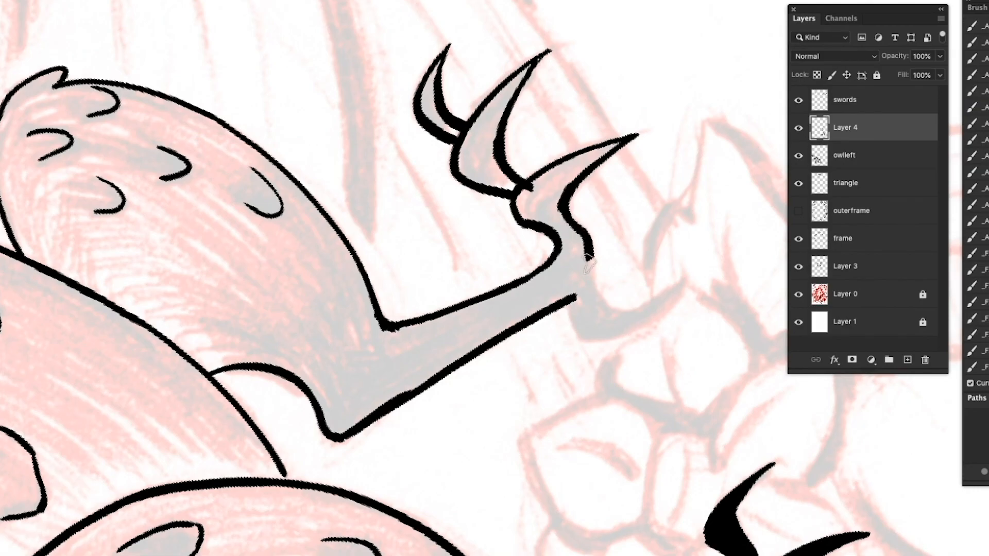
{"action": "left_click_drag", "start_coordinate": [418, 208], "coordinate": [497, 167]}
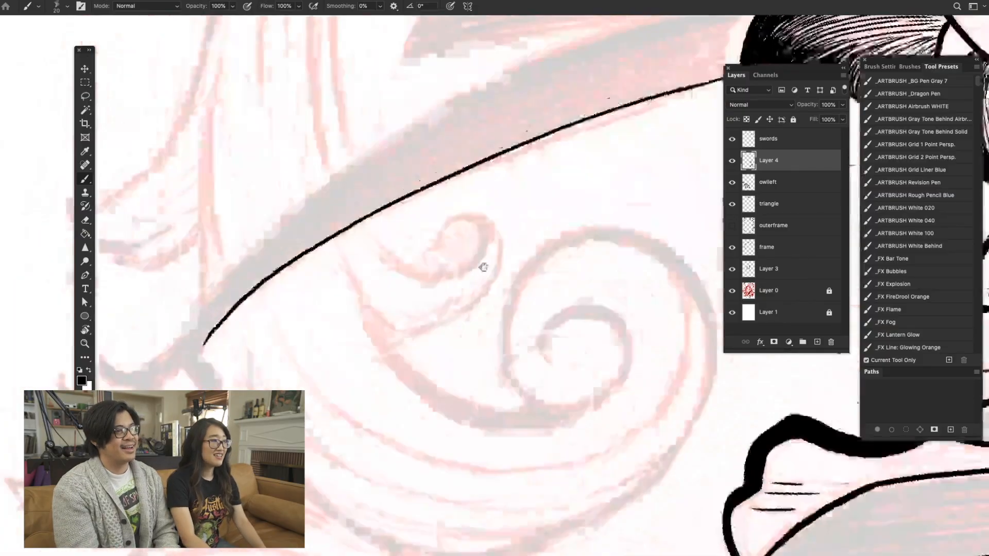
{"action": "left_click_drag", "start_coordinate": [612, 153], "coordinate": [570, 209]}
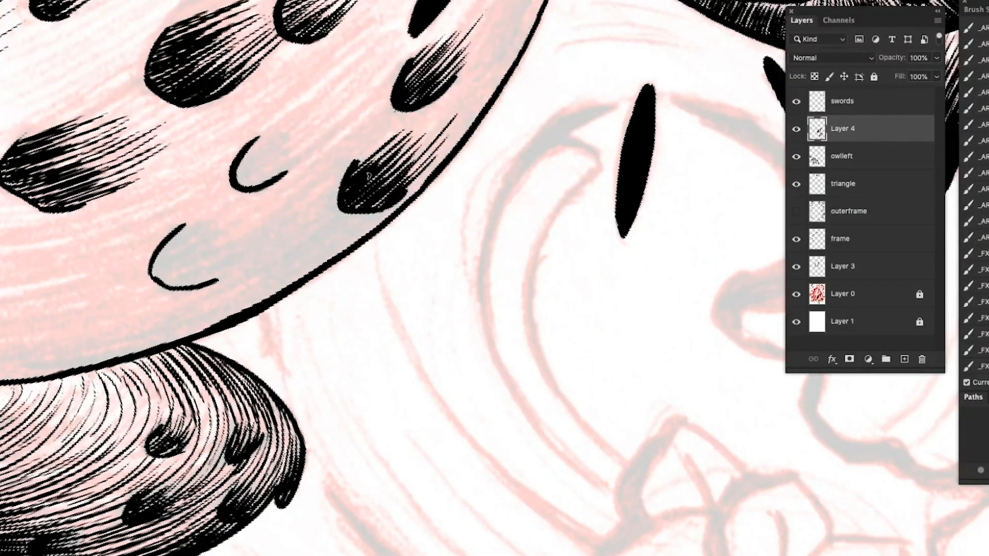
{"action": "scroll", "coordinate": [391, 278], "scroll_direction": "up", "scroll_amount": 5}
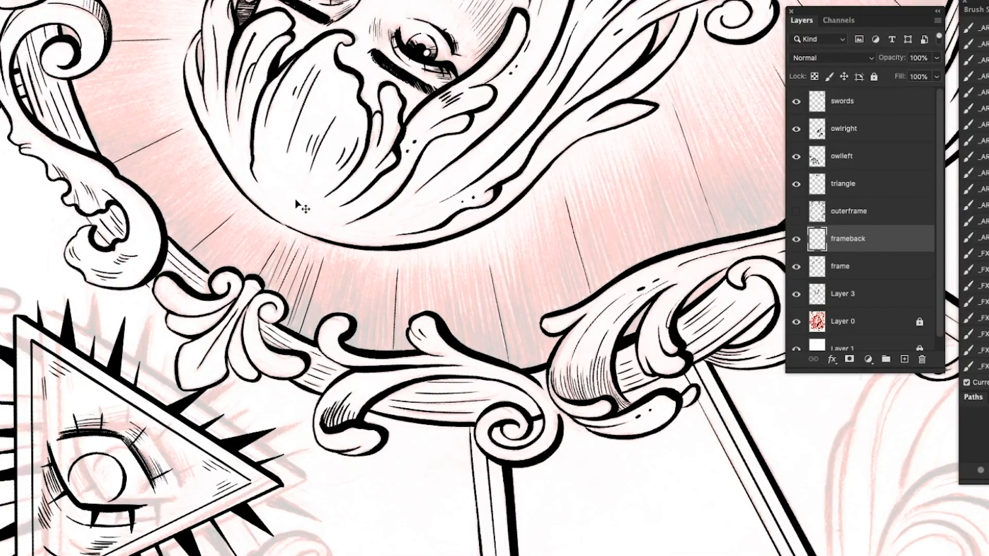
Step: Ink dense radiating lines around the portrait from the inner frame edge inward on the frameback layer
{"action": "left_click_drag", "start_coordinate": [251, 238], "coordinate": [229, 265]}
{"action": "key", "text": "super+plus"}
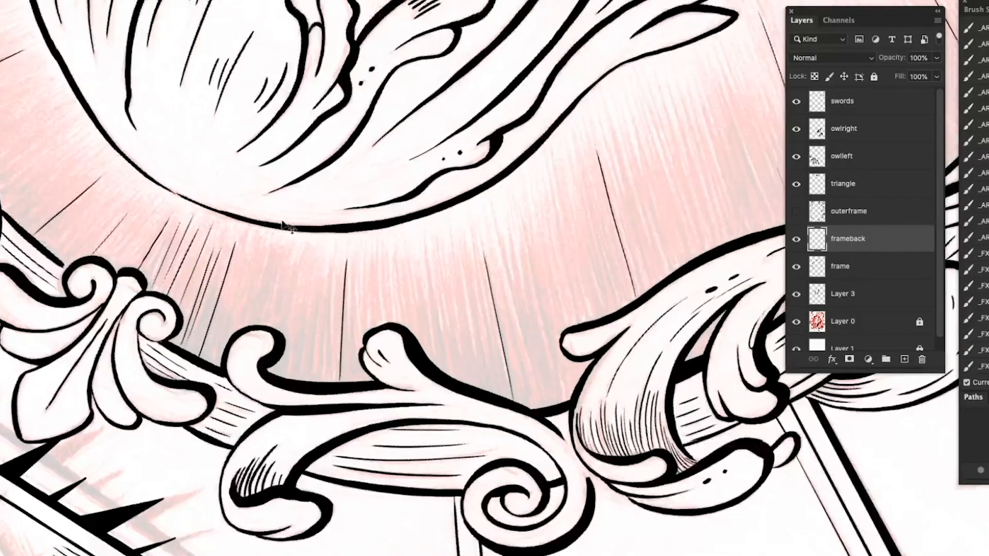
{"action": "left_click_drag", "start_coordinate": [289, 225], "coordinate": [434, 258]}
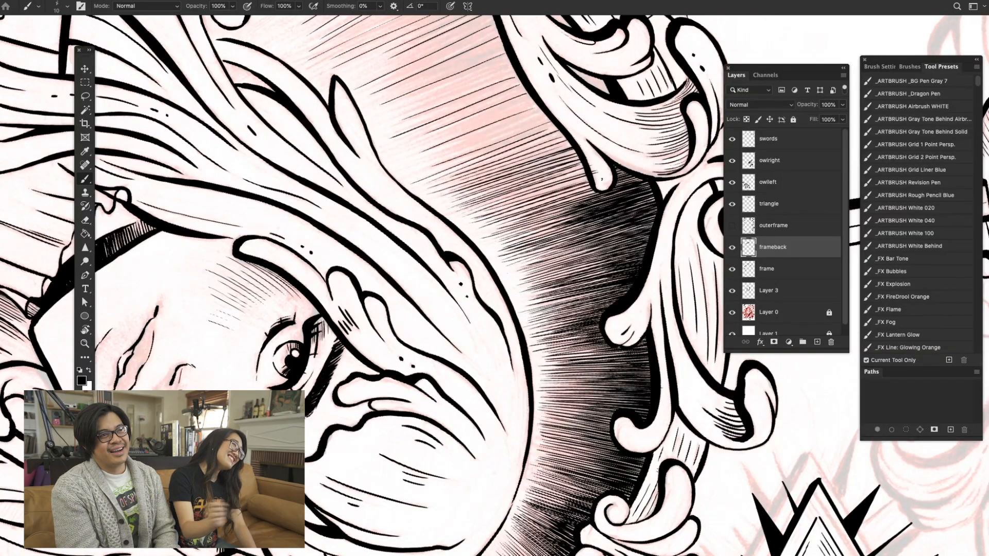
{"action": "mouse_move", "coordinate": [601, 179]}
{"action": "left_mouse_down"}
{"action": "mouse_move", "coordinate": [582, 84]}
{"action": "mouse_move", "coordinate": [475, 112]}
{"action": "left_mouse_up"}
{"action": "left_click_drag", "start_coordinate": [571, 92], "coordinate": [473, 125]}
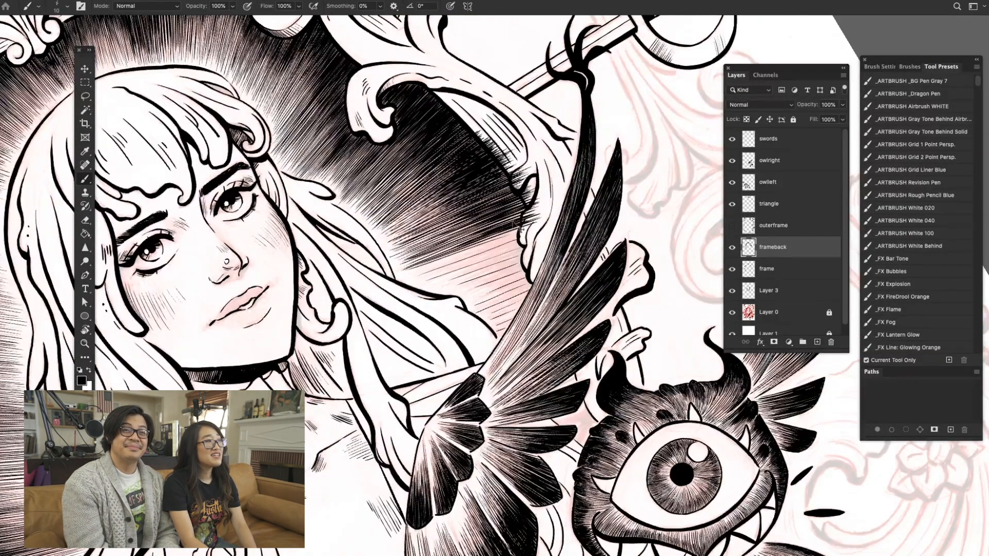
{"action": "left_click_drag", "start_coordinate": [520, 214], "coordinate": [408, 270]}
{"action": "left_click_drag", "start_coordinate": [517, 236], "coordinate": [408, 275]}
{"action": "mouse_move", "coordinate": [517, 239]}
{"action": "left_mouse_down"}
{"action": "mouse_move", "coordinate": [449, 264]}
{"action": "mouse_move", "coordinate": [460, 250]}
{"action": "left_mouse_up"}
{"action": "left_click_drag", "start_coordinate": [547, 220], "coordinate": [485, 241]}
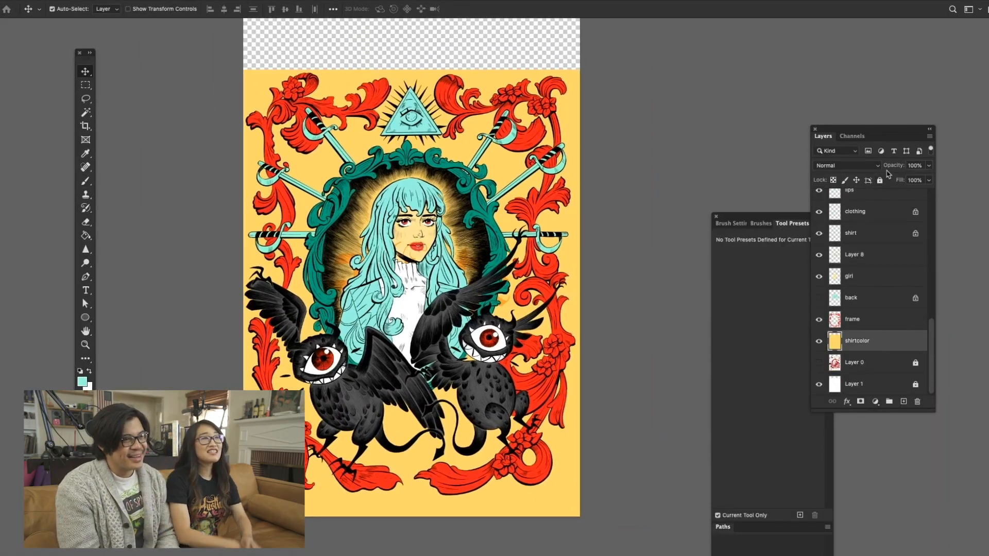
Step: Fill the empty transparent strip above the artwork with the yellow background colour on the shirtcolor layer
{"action": "key", "text": "g"}
{"action": "left_click", "coordinate": [558, 51]}
{"action": "scroll", "coordinate": [933, 313], "scroll_direction": "up", "scroll_amount": 5}
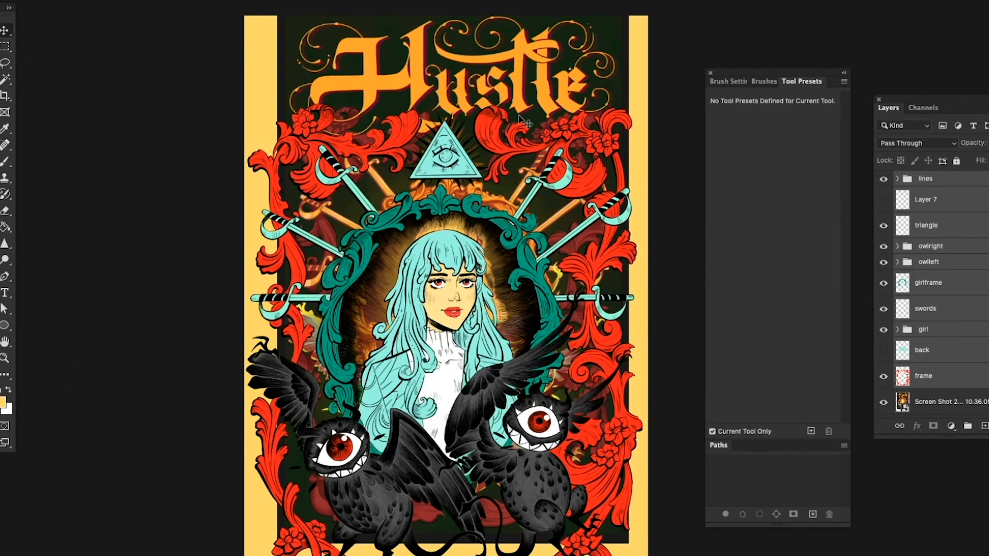
Step: Fade the Hustle lettering screenshot layer to a low opacity and add a new layer for tracing it
{"action": "left_click", "coordinate": [948, 401]}
{"action": "left_click", "coordinate": [988, 143]}
{"action": "left_click_drag", "start_coordinate": [987, 159], "coordinate": [966, 159]}
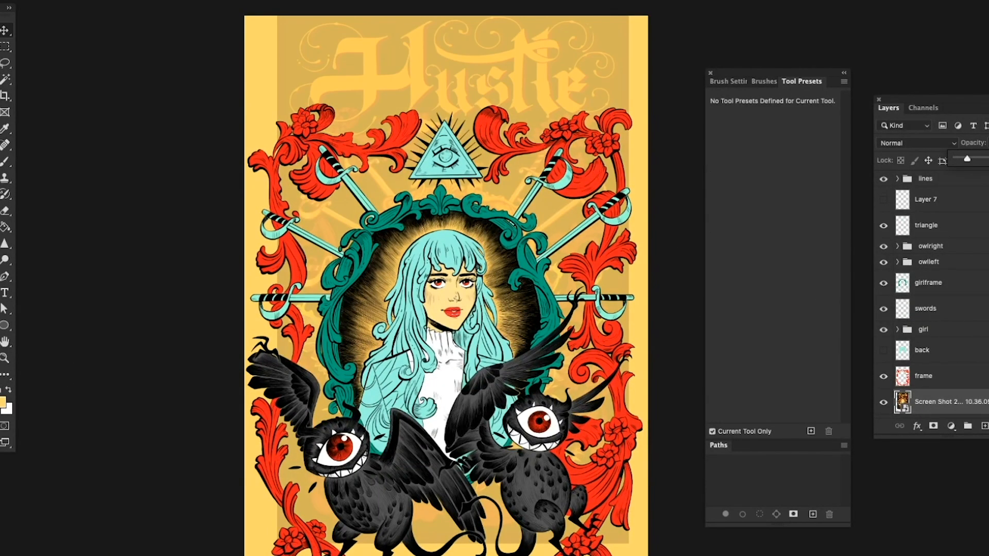
{"action": "key", "text": "ctrl+shift+alt+n"}
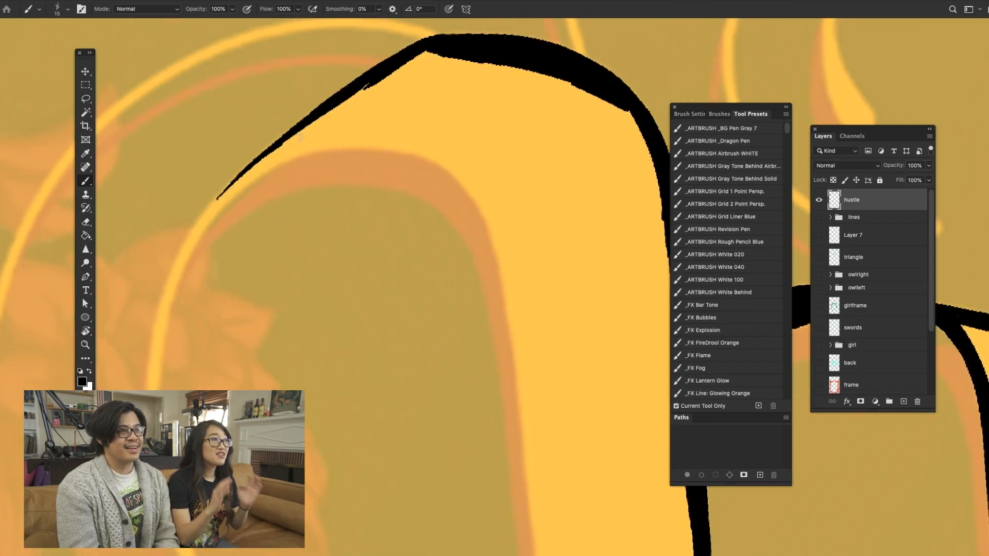
Step: Trace the blackletter H of the Hustle title in black on the hustle layer and fill it solid
{"action": "mouse_move", "coordinate": [325, 126]}
{"action": "left_mouse_down"}
{"action": "mouse_move", "coordinate": [211, 208]}
{"action": "mouse_move", "coordinate": [439, 51]}
{"action": "left_mouse_up"}
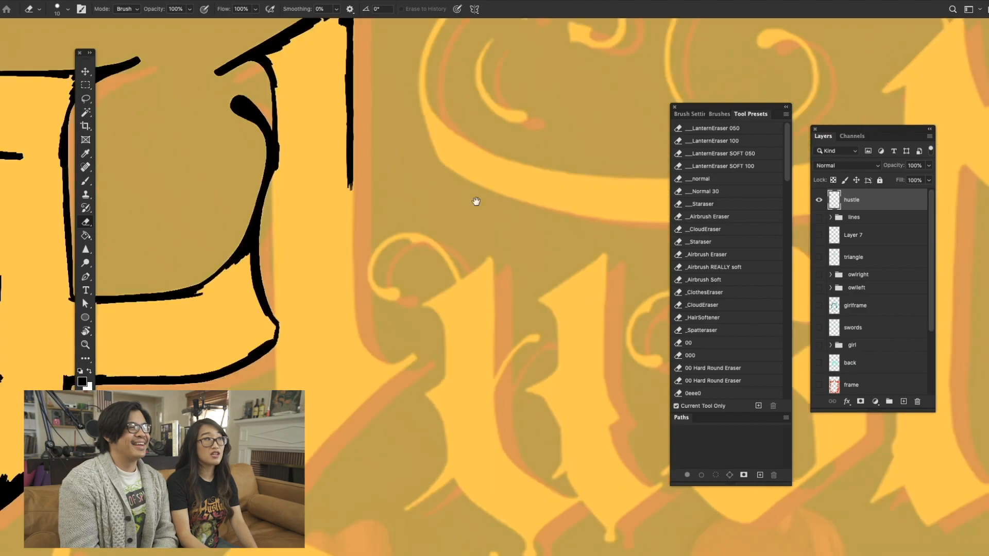
{"action": "key", "text": "r"}
{"action": "key", "text": "b"}
{"action": "left_click_drag", "start_coordinate": [289, 126], "coordinate": [214, 164]}
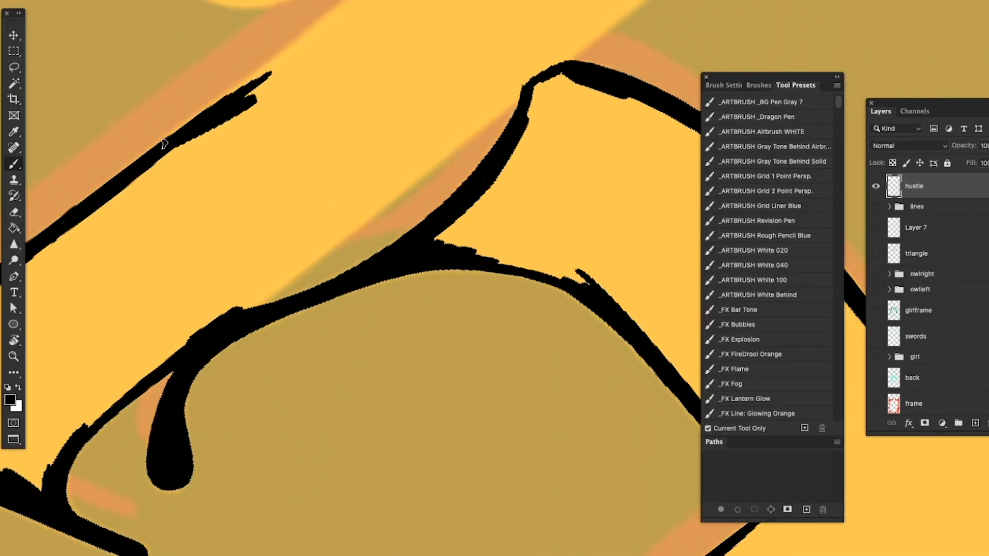
{"action": "left_click_drag", "start_coordinate": [320, 32], "coordinate": [253, 78]}
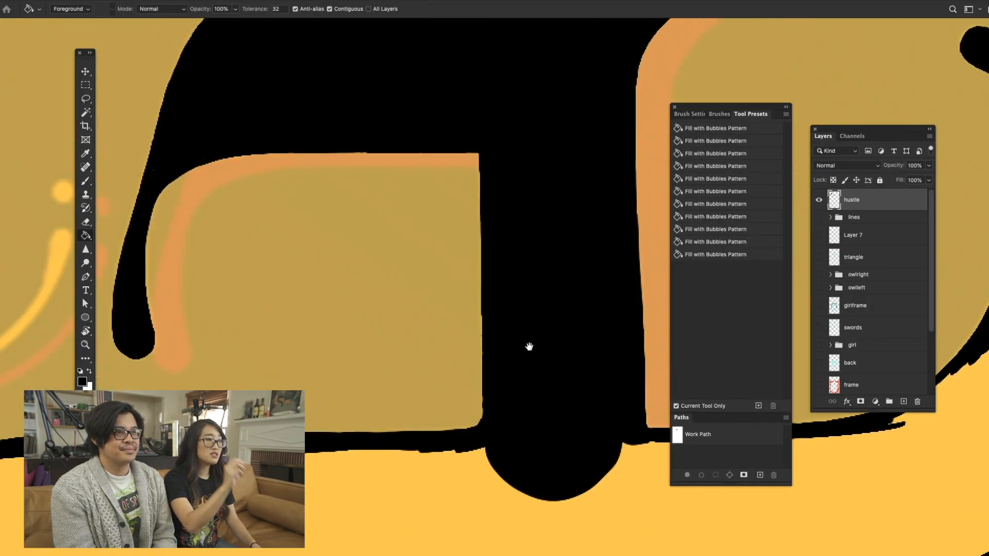
{"action": "left_click_drag", "start_coordinate": [560, 195], "coordinate": [556, 135]}
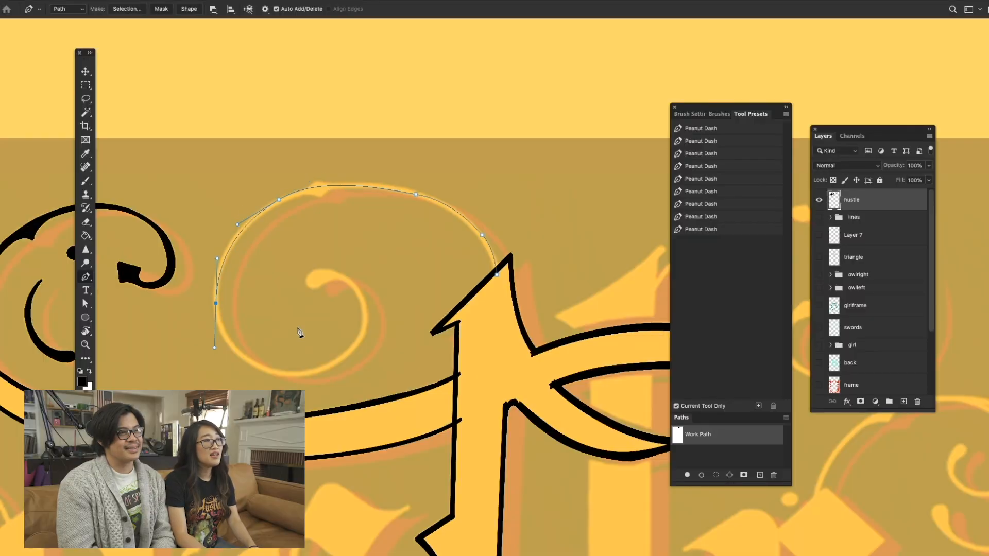
Step: Complete the Pen path around the spiral flourish beside the letter t and adjust its anchor points to the reference
{"action": "left_click_drag", "start_coordinate": [289, 376], "coordinate": [330, 376]}
{"action": "left_click_drag", "start_coordinate": [363, 332], "coordinate": [367, 305]}
{"action": "left_click_drag", "start_coordinate": [328, 275], "coordinate": [294, 269]}
{"action": "key", "text": "a"}
{"action": "left_click", "coordinate": [363, 332]}
{"action": "key", "text": "super+plus"}
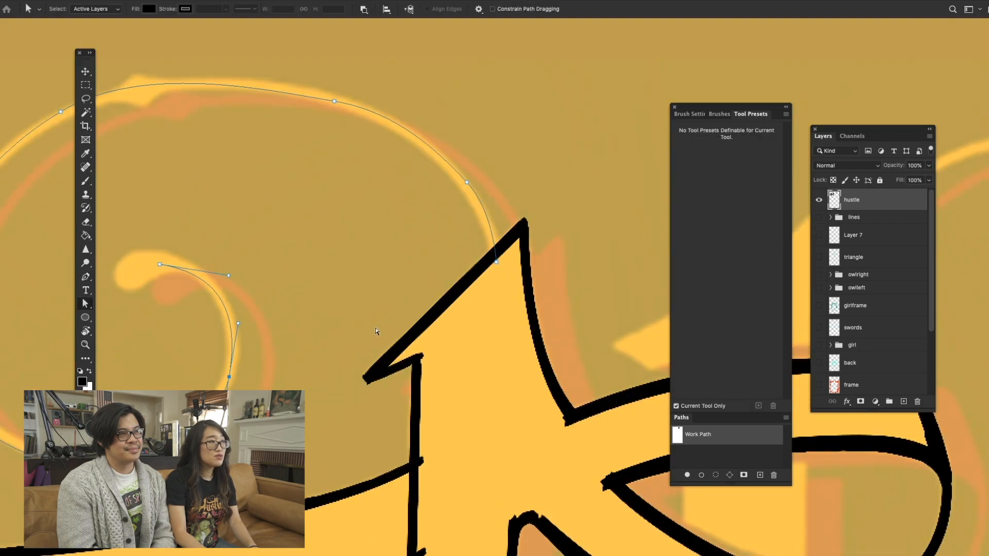
Step: Stroke the spiral path with the black brush and clean up where it joins the letter t
{"action": "key", "text": "b"}
{"action": "key", "text": "Return"}
{"action": "left_click_drag", "start_coordinate": [536, 345], "coordinate": [478, 351]}
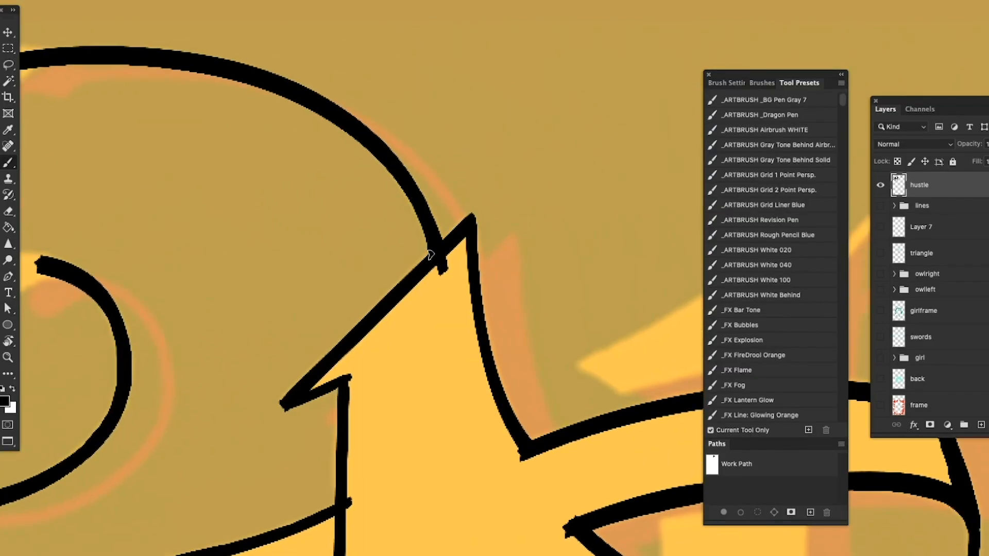
{"action": "left_click_drag", "start_coordinate": [430, 255], "coordinate": [471, 276]}
{"action": "left_click_drag", "start_coordinate": [470, 314], "coordinate": [601, 304]}
{"action": "key", "text": "super+minus"}
{"action": "key", "text": "super+minus"}
{"action": "key", "text": "super+plus"}
{"action": "key", "text": "super+plus"}
{"action": "key", "text": "super+minus"}
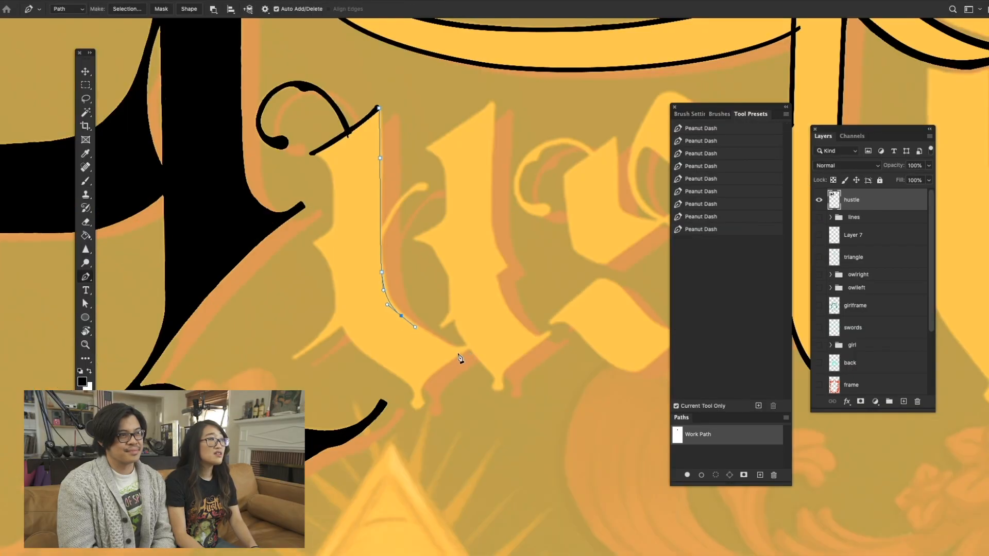
Step: Trace the two vertical strokes of the letter u with Pen paths and ink them in black
{"action": "left_click", "coordinate": [465, 347]}
{"action": "key", "text": "super+plus"}
{"action": "key", "text": "a"}
{"action": "left_click", "coordinate": [293, 84]}
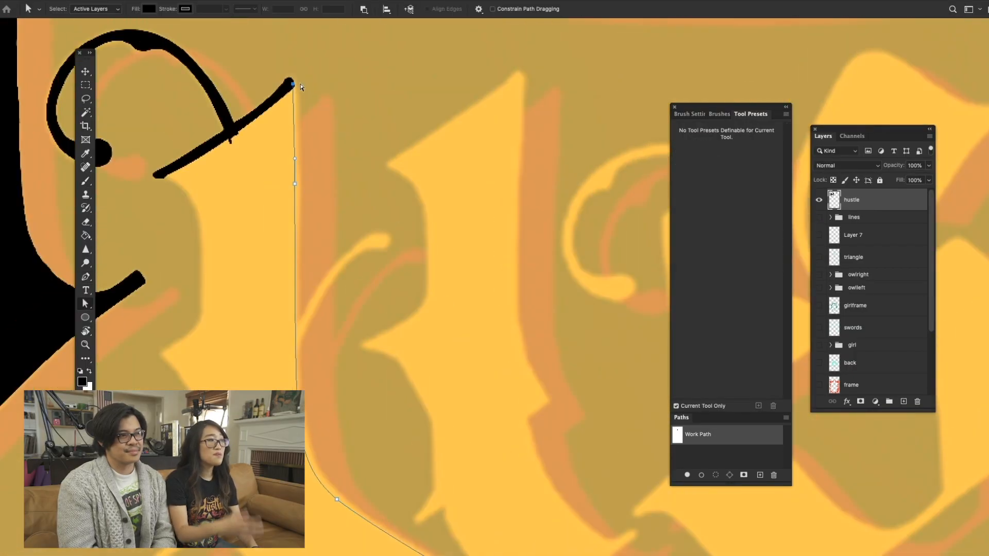
{"action": "left_click_drag", "start_coordinate": [431, 380], "coordinate": [397, 280]}
{"action": "left_click", "coordinate": [261, 311]}
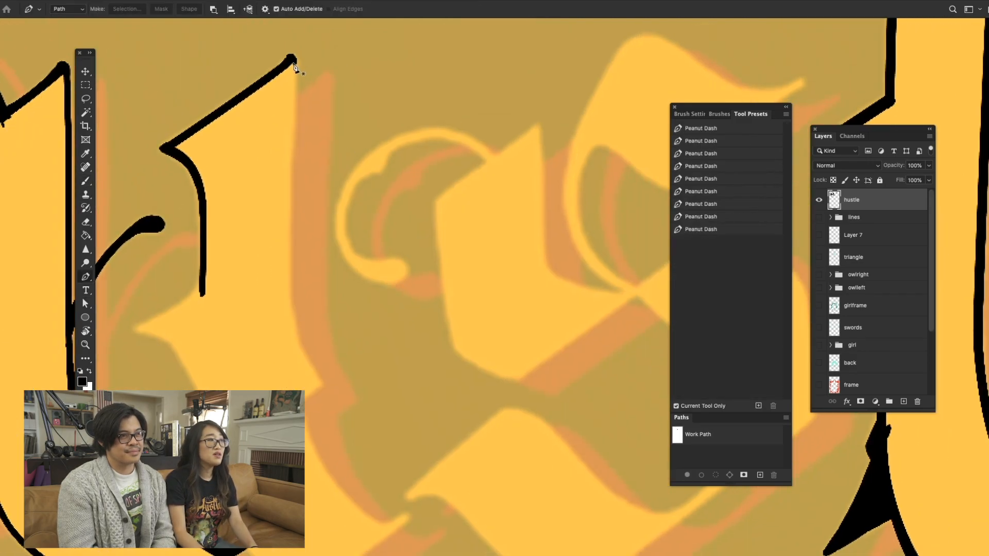
{"action": "left_click", "coordinate": [284, 272]}
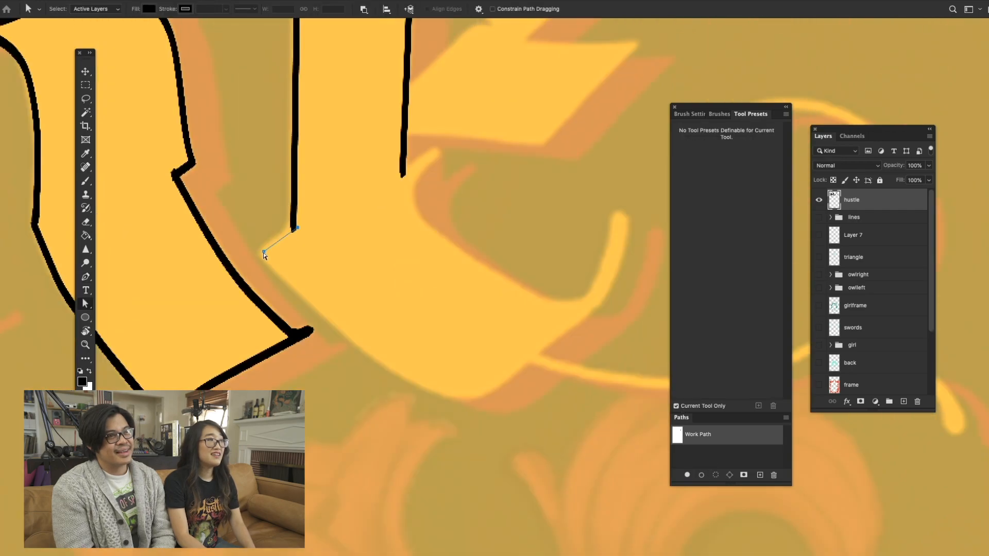
Step: Ink the letter e and the neighbouring curled flourishes, and lasso the interior of the e
{"action": "left_click", "coordinate": [700, 475]}
{"action": "key", "text": "b"}
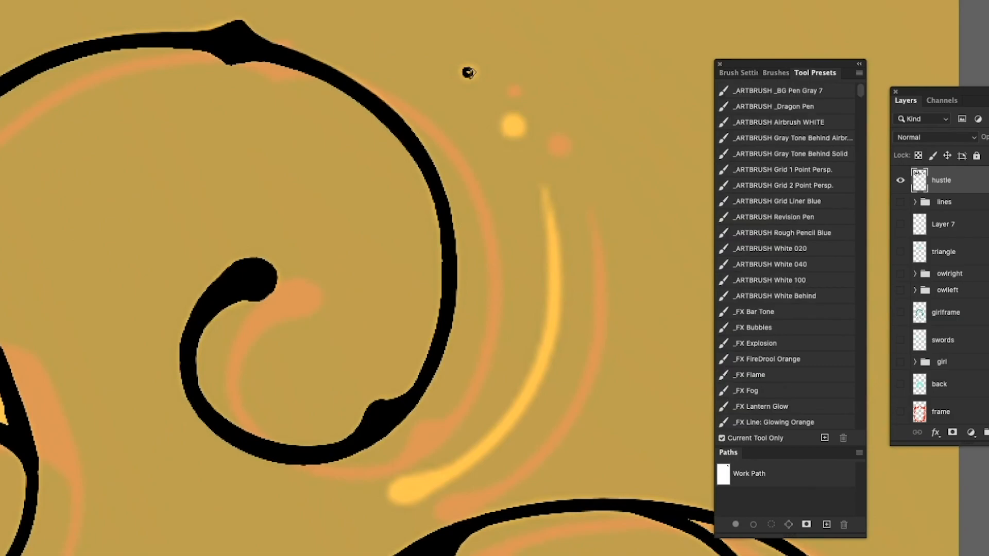
{"action": "key", "text": "e"}
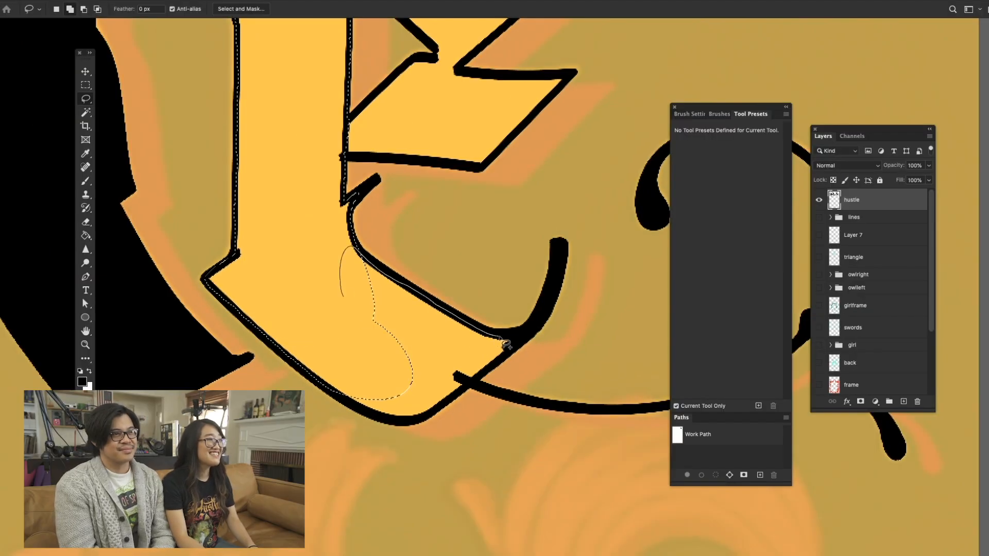
{"action": "left_click_drag", "start_coordinate": [506, 344], "coordinate": [408, 388]}
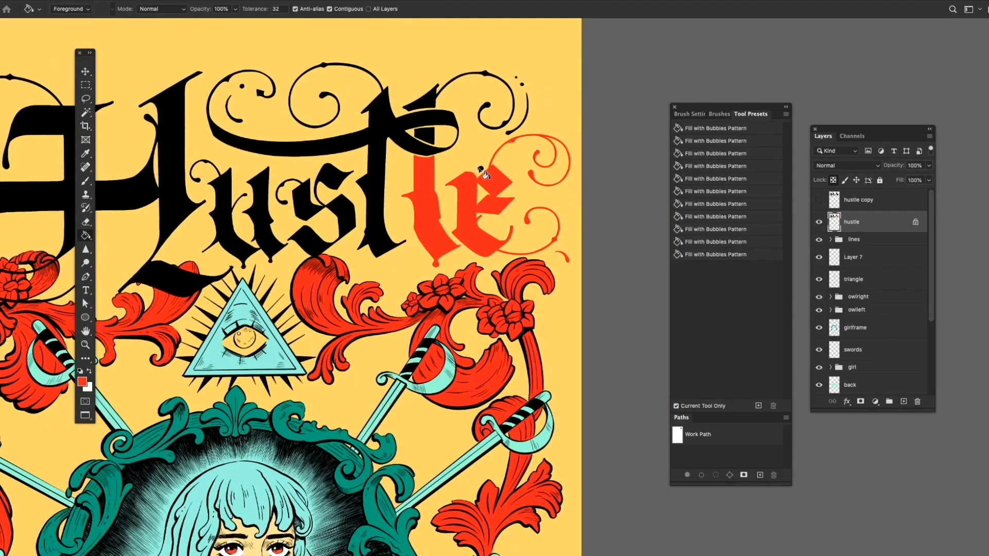
Step: Recolour the remaining letters and flourishes of the Hustle title red on the hustle layer
{"action": "left_click", "coordinate": [508, 133]}
{"action": "left_click", "coordinate": [341, 186]}
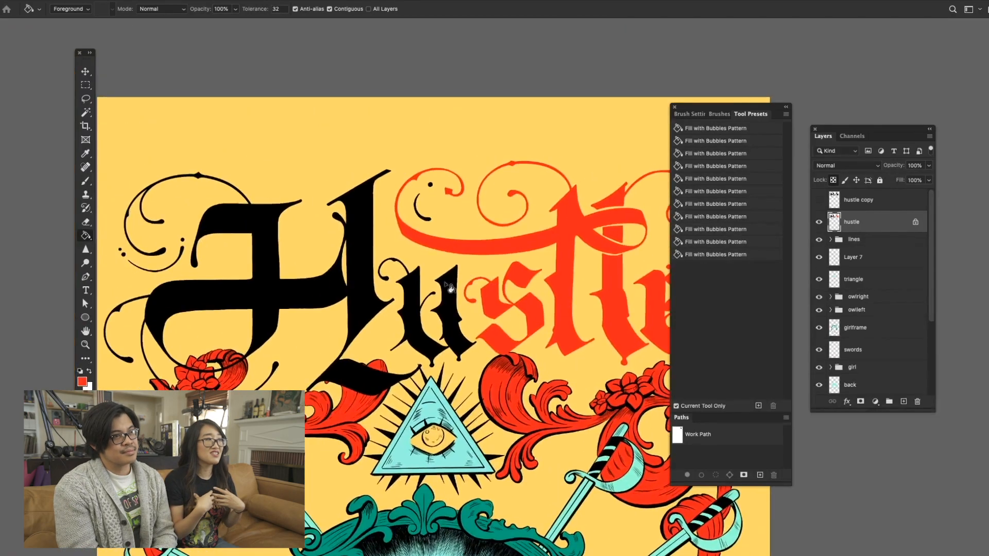
{"action": "left_click", "coordinate": [278, 268]}
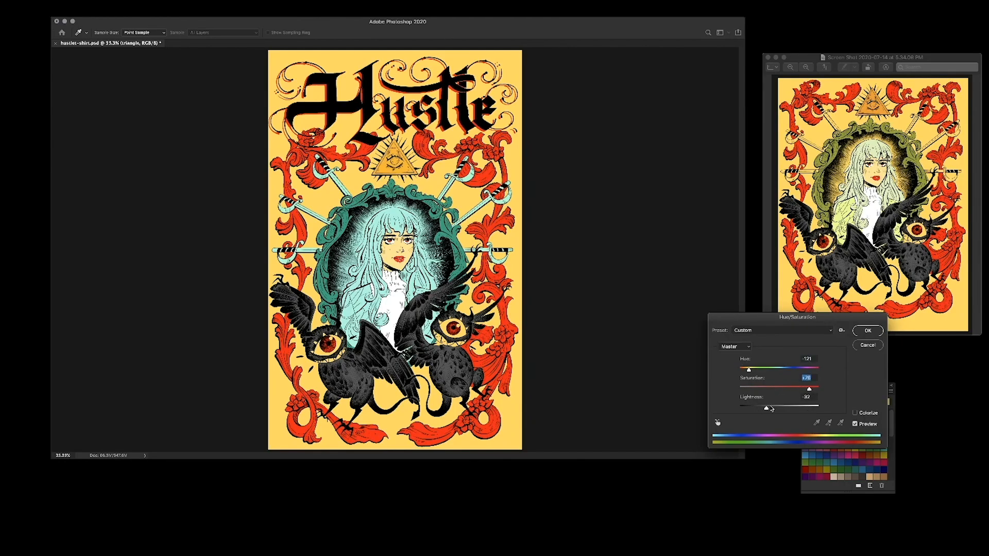
Step: Fine-tune the lightness of the triangle layer with a Hue/Saturation adjustment
{"action": "left_click_drag", "start_coordinate": [773, 410], "coordinate": [770, 410]}
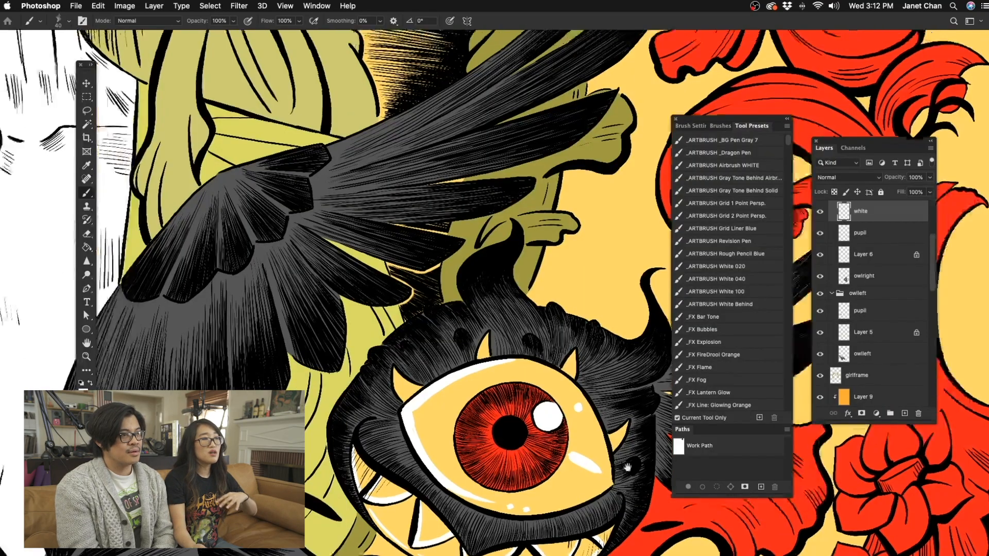
Step: Add a new layer above the orange Layer 9 for highlights on the portrait frame
{"action": "scroll", "coordinate": [520, 421], "scroll_direction": "down", "scroll_amount": 3}
{"action": "scroll", "coordinate": [520, 421], "scroll_direction": "up", "scroll_amount": 2}
{"action": "scroll", "coordinate": [519, 420], "scroll_direction": "up", "scroll_amount": 5}
{"action": "key", "text": "v"}
{"action": "left_click", "coordinate": [875, 397]}
{"action": "left_click", "coordinate": [904, 413]}
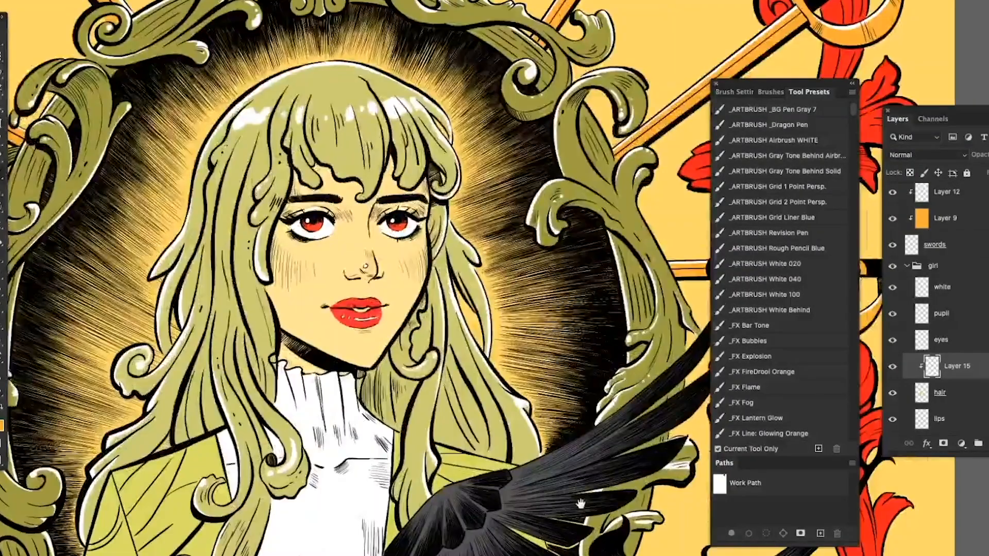
Step: Paint white edge highlights on the left owl's raised claws and wing tip on the clipped Layer 19
{"action": "key", "text": "super+minus"}
{"action": "key", "text": "super+minus"}
{"action": "key", "text": "super+plus"}
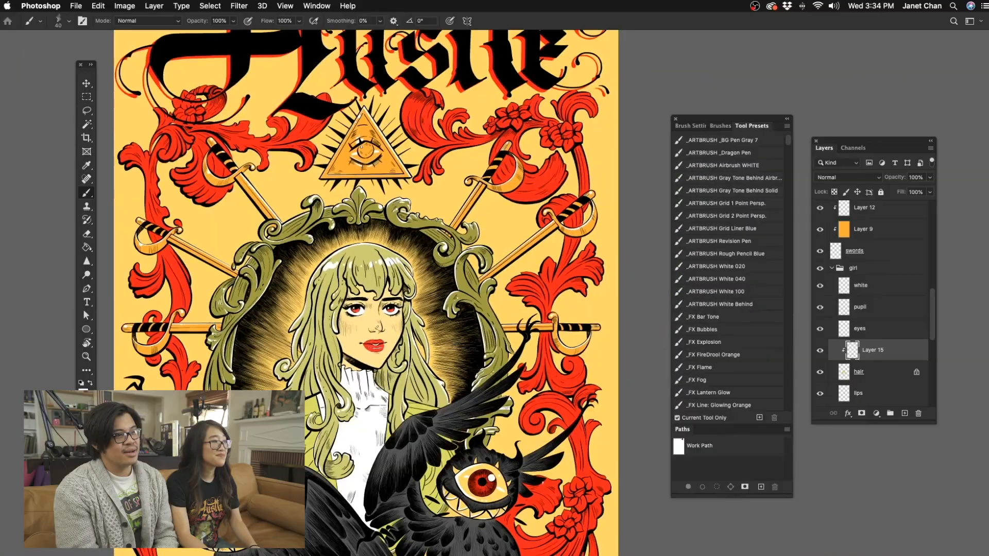
{"action": "scroll", "coordinate": [328, 348], "scroll_direction": "up", "scroll_amount": 3}
{"action": "scroll", "coordinate": [328, 347], "scroll_direction": "down", "scroll_amount": 3}
{"action": "scroll", "coordinate": [328, 348], "scroll_direction": "up", "scroll_amount": 5}
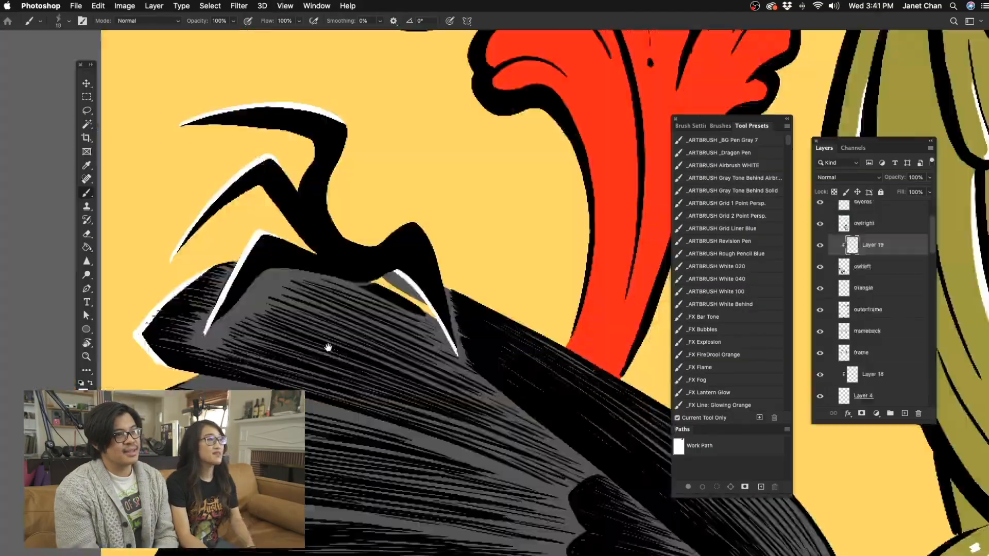
Step: Edge the tips of the left owl's wing feathers in white on Layer 19
{"action": "key", "text": "super+minus"}
{"action": "key", "text": "super+minus"}
{"action": "key", "text": "super+minus"}
{"action": "key", "text": "super+plus"}
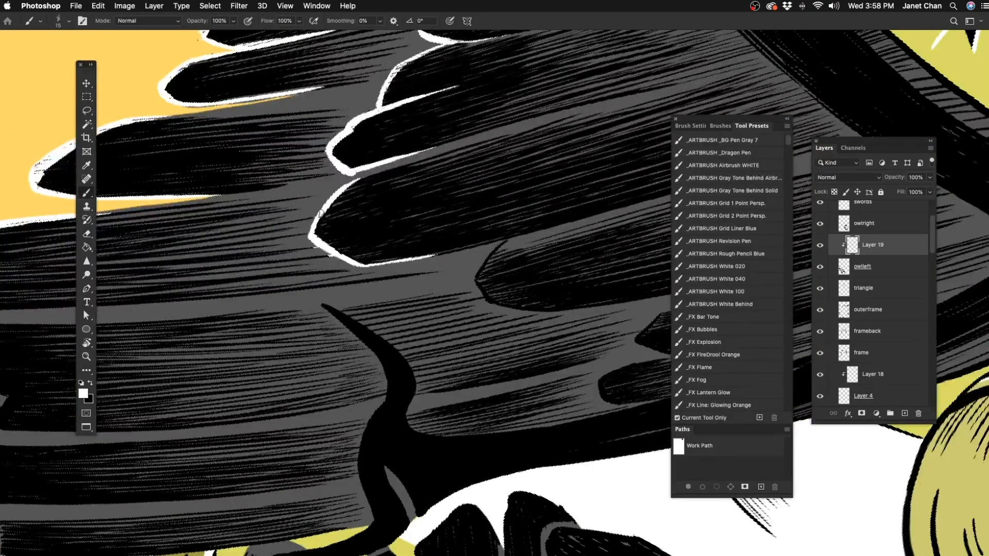
Step: Outline the right owl's head and horns in white on the clipped Layer 20, erasing the excess
{"action": "key", "text": "e"}
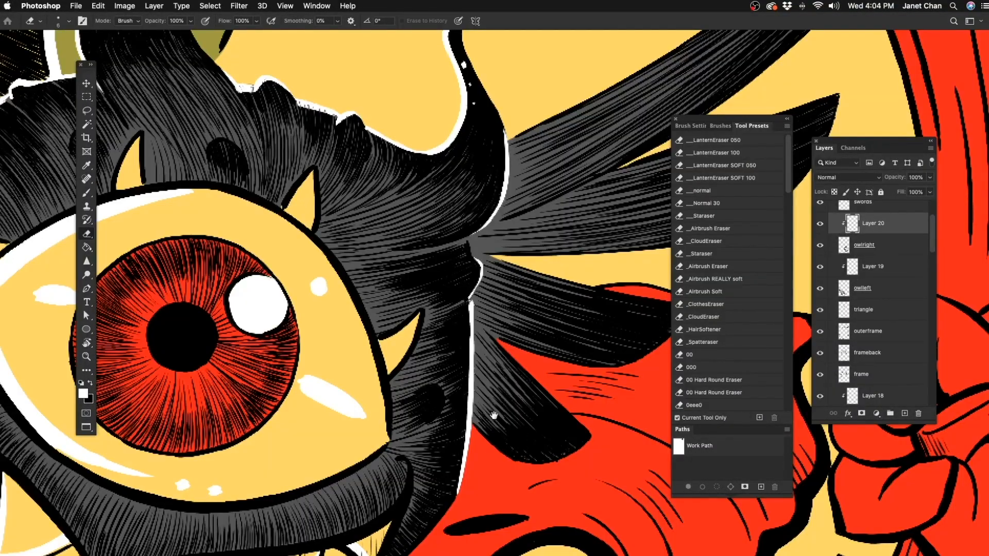
{"action": "key", "text": "super+minus"}
{"action": "key", "text": "super+minus"}
{"action": "key", "text": "super+minus"}
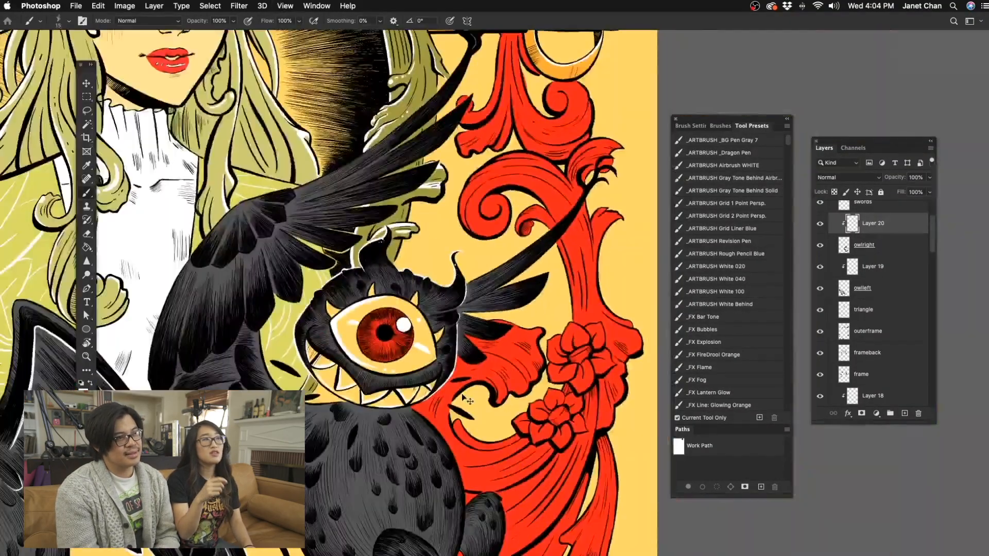
Step: Edge the right owl's wing feathers and the loose feathers beside its head in white on Layer 20
{"action": "key", "text": "super+plus"}
{"action": "key", "text": "r"}
{"action": "key", "text": "b"}
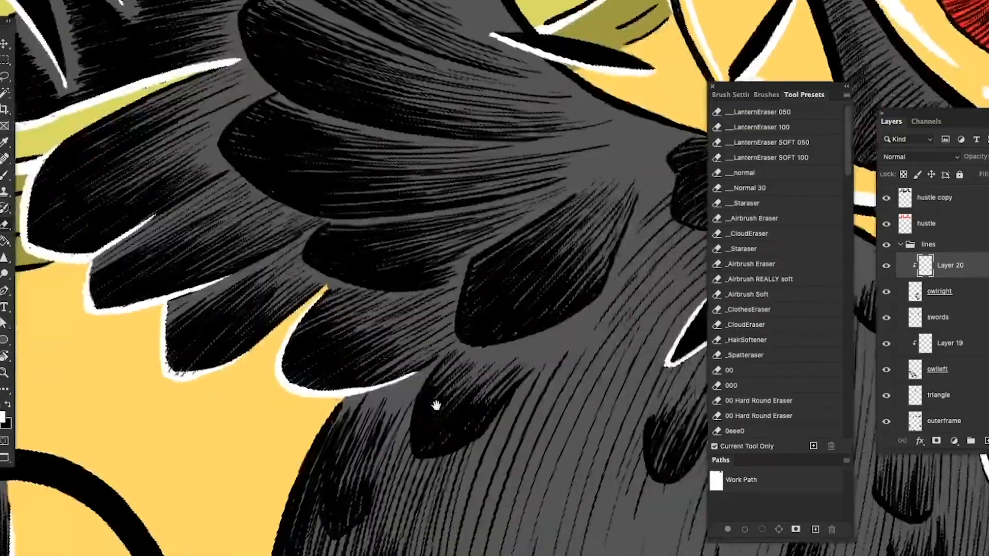
{"action": "scroll", "coordinate": [324, 242], "scroll_direction": "down", "scroll_amount": 5}
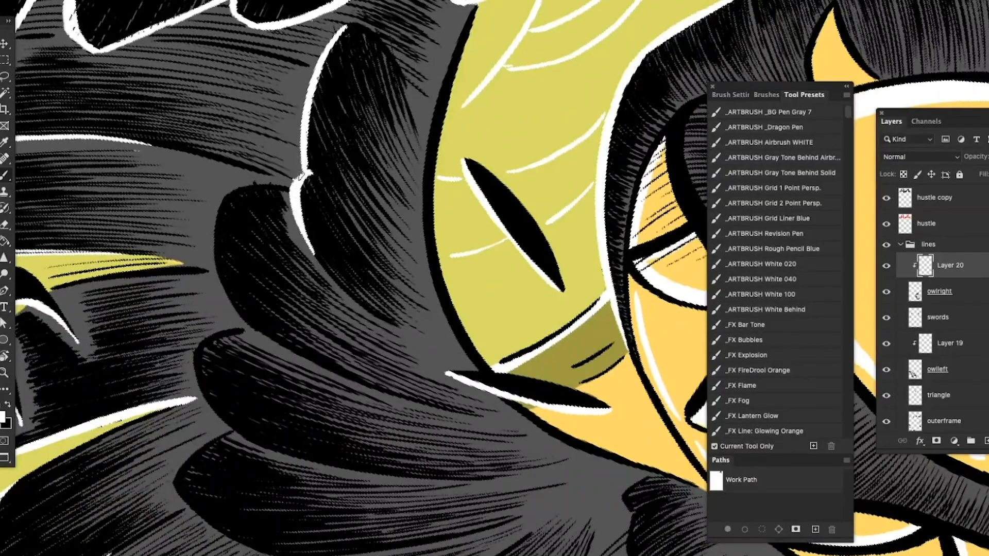
Step: Add white rim highlights to the left owl's body, legs, tail and feather spots on Layer 19
{"action": "scroll", "coordinate": [268, 238], "scroll_direction": "down", "scroll_amount": 5}
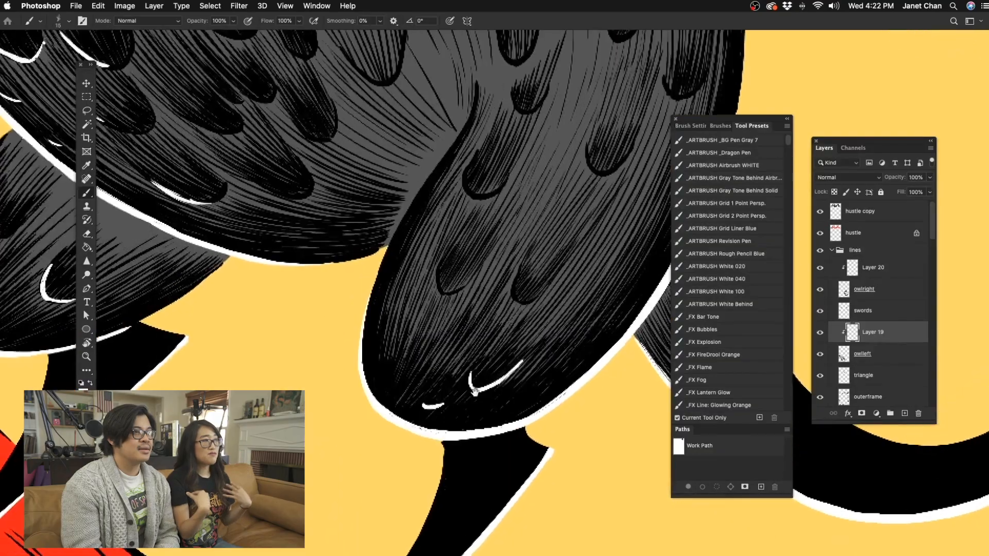
{"action": "scroll", "coordinate": [380, 447], "scroll_direction": "up", "scroll_amount": 10}
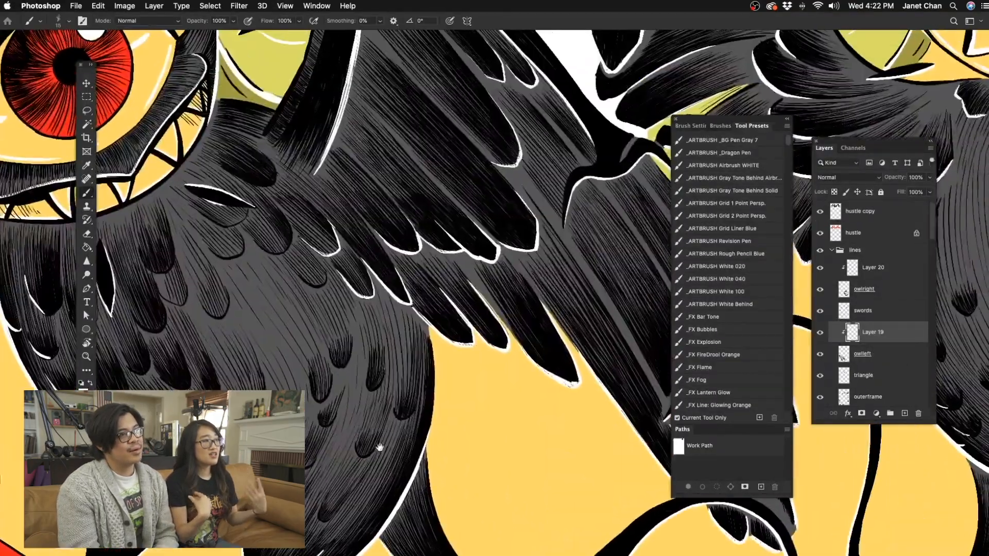
Step: Add small white highlights to the right owl's head spots and horns on Layer 20, and view the whole poster
{"action": "scroll", "coordinate": [379, 447], "scroll_direction": "down", "scroll_amount": 5}
{"action": "scroll", "coordinate": [452, 402], "scroll_direction": "up", "scroll_amount": 5}
{"action": "scroll", "coordinate": [503, 489], "scroll_direction": "down", "scroll_amount": 3}
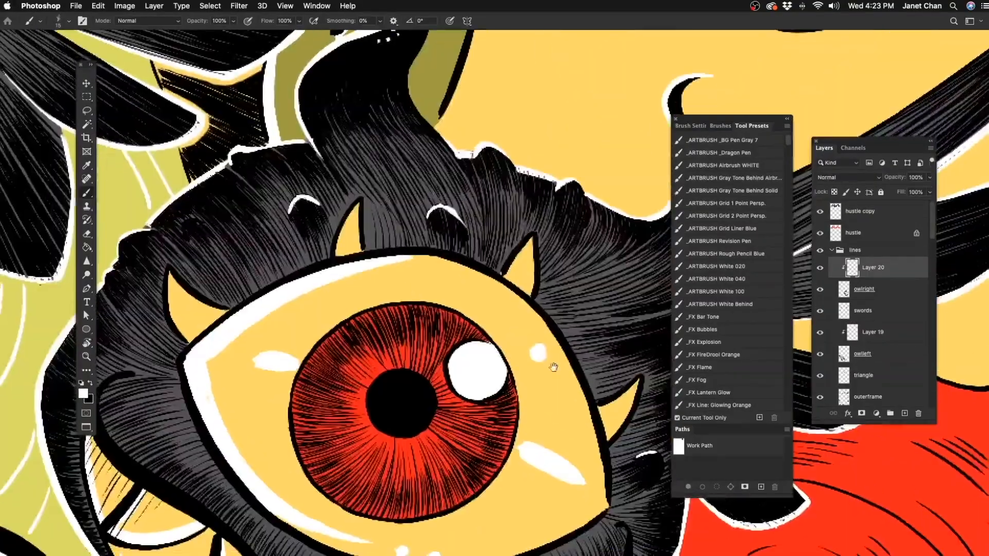
{"action": "scroll", "coordinate": [553, 367], "scroll_direction": "down", "scroll_amount": 6}
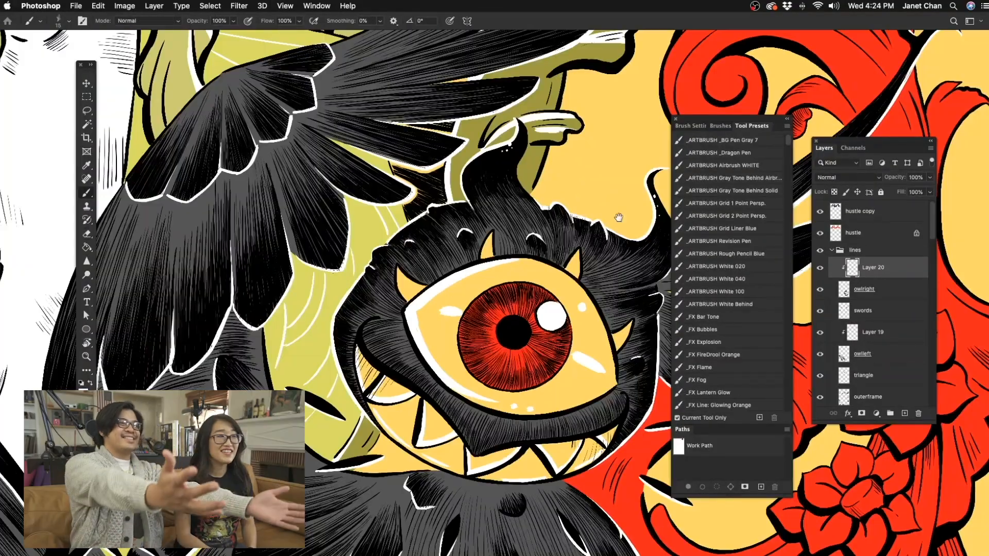
{"action": "scroll", "coordinate": [619, 217], "scroll_direction": "down", "scroll_amount": 6}
{"action": "scroll", "coordinate": [796, 302], "scroll_direction": "down", "scroll_amount": 2}
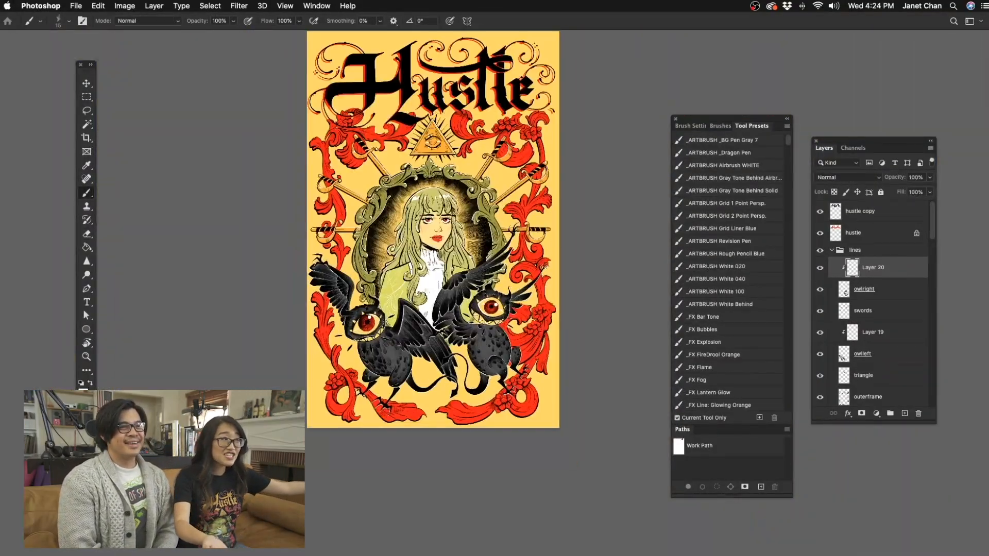